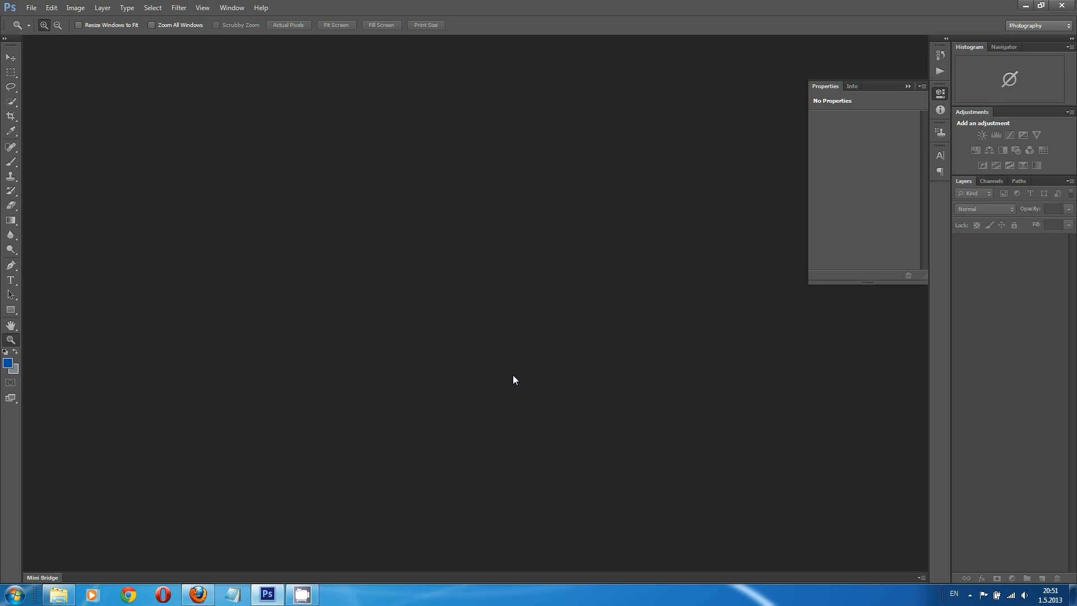
Open IMG_0034_5_6.tif from the 20130109_13_NewYork folder, keeping its current Camera Raw settings
left_click(62, 593)
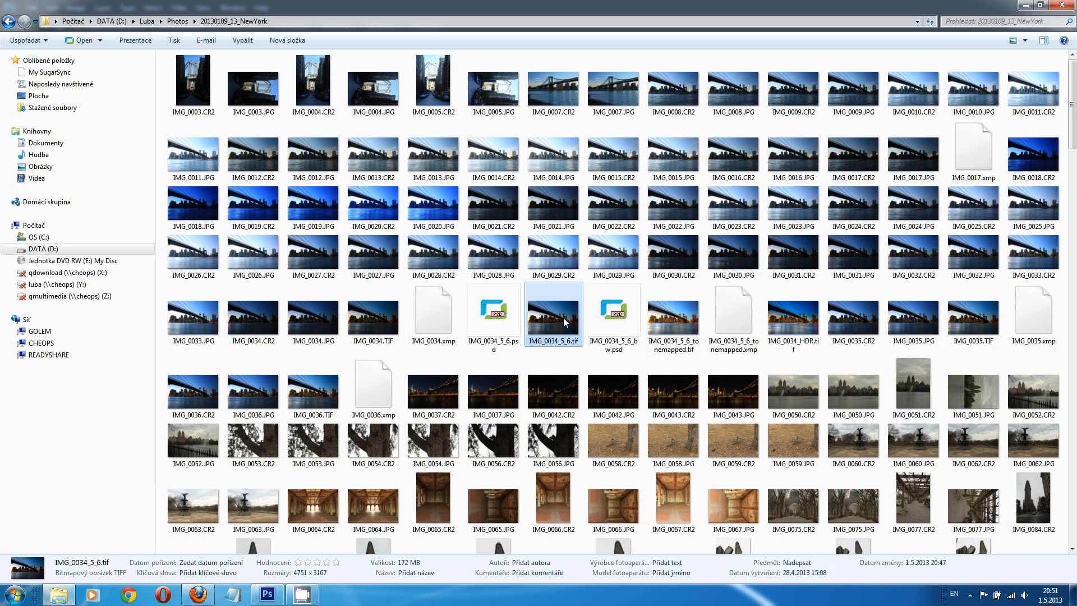
left_click_drag(564, 321, 379, 178)
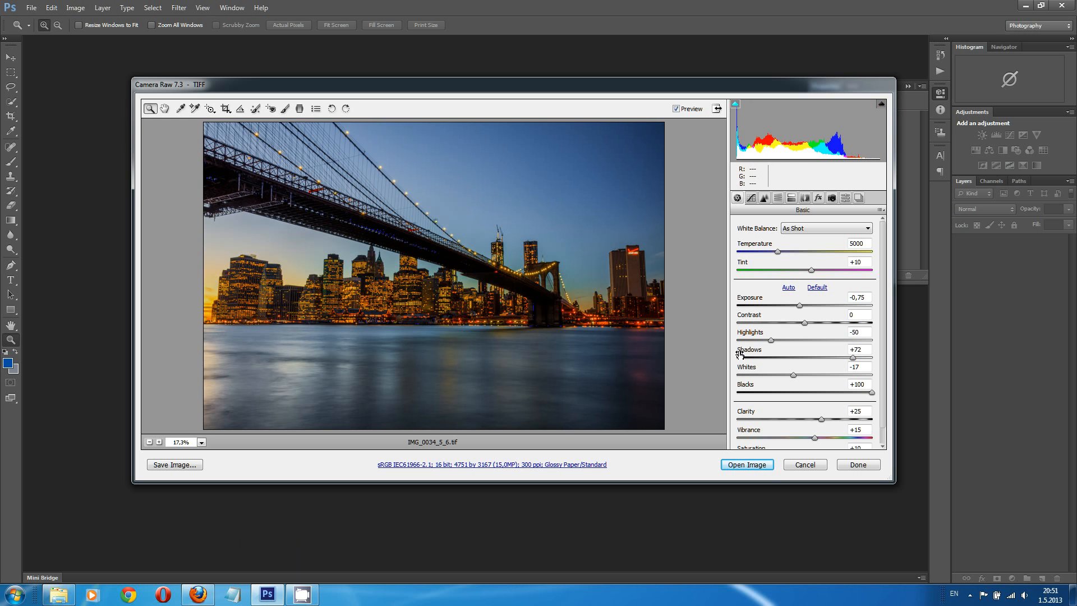
left_click(752, 468)
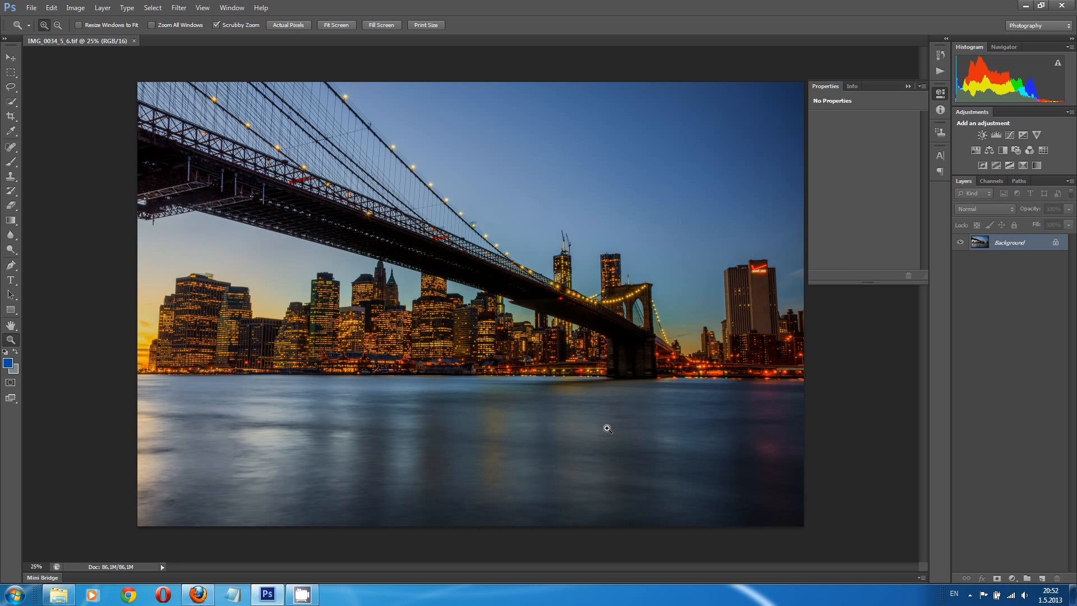
Select the image's highlights with Color Range
left_click(154, 8)
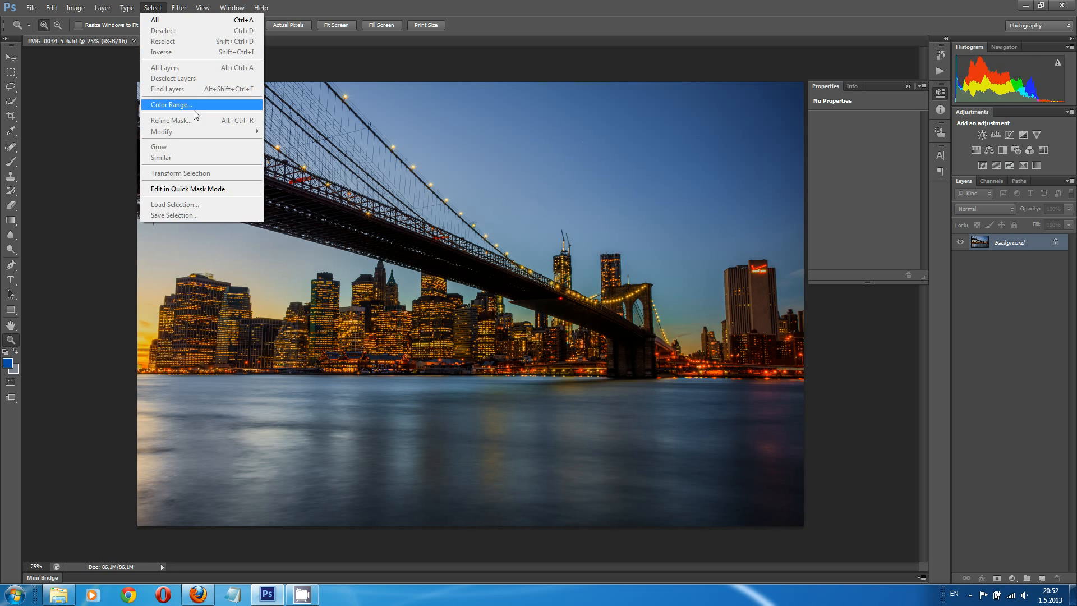
left_click(194, 104)
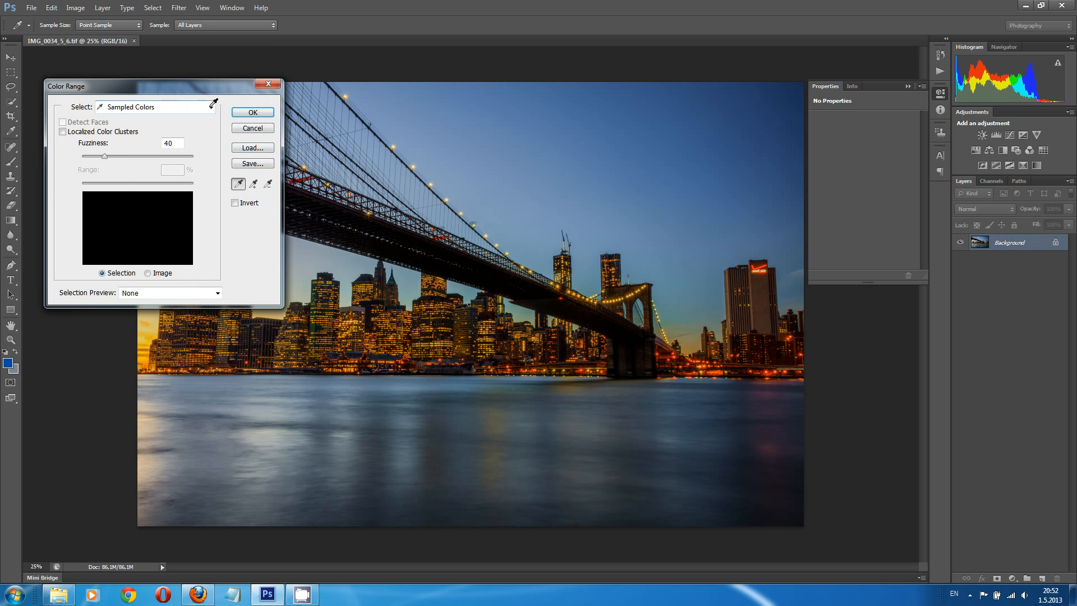
left_click(212, 108)
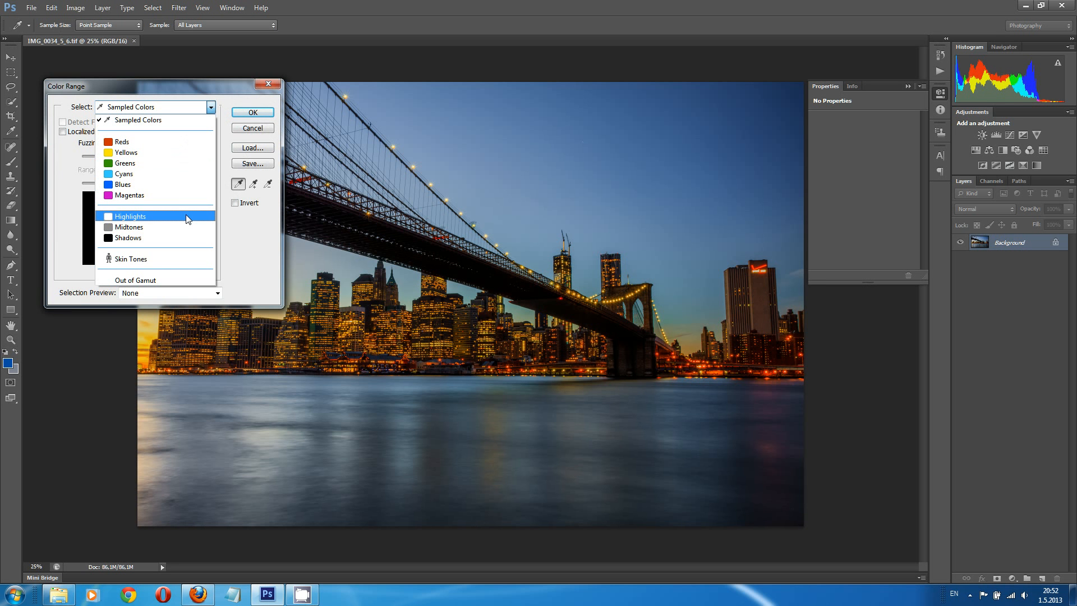
left_click(147, 219)
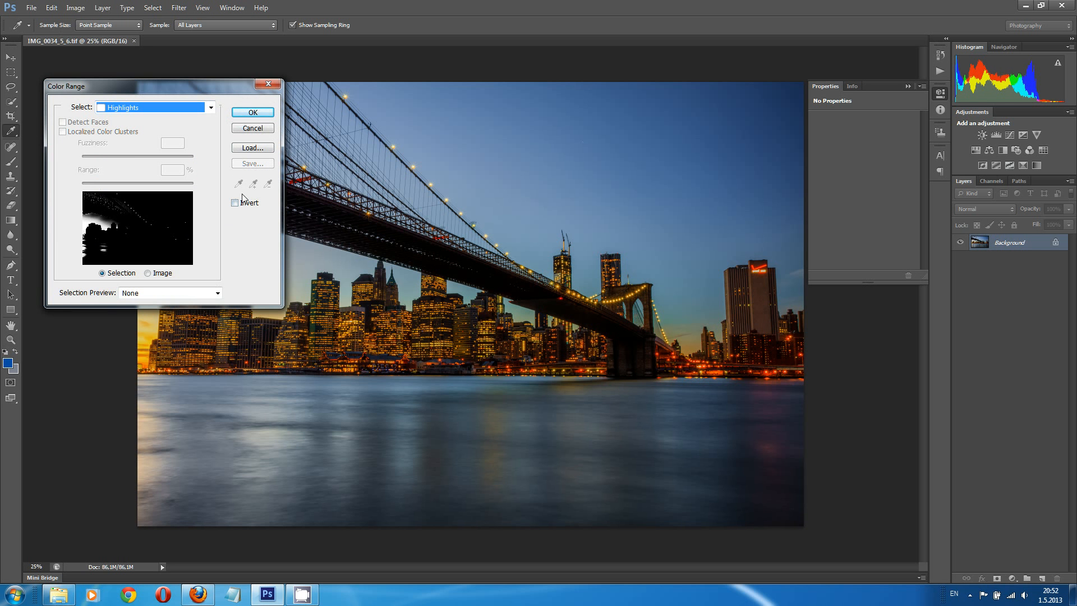
left_click(253, 113)
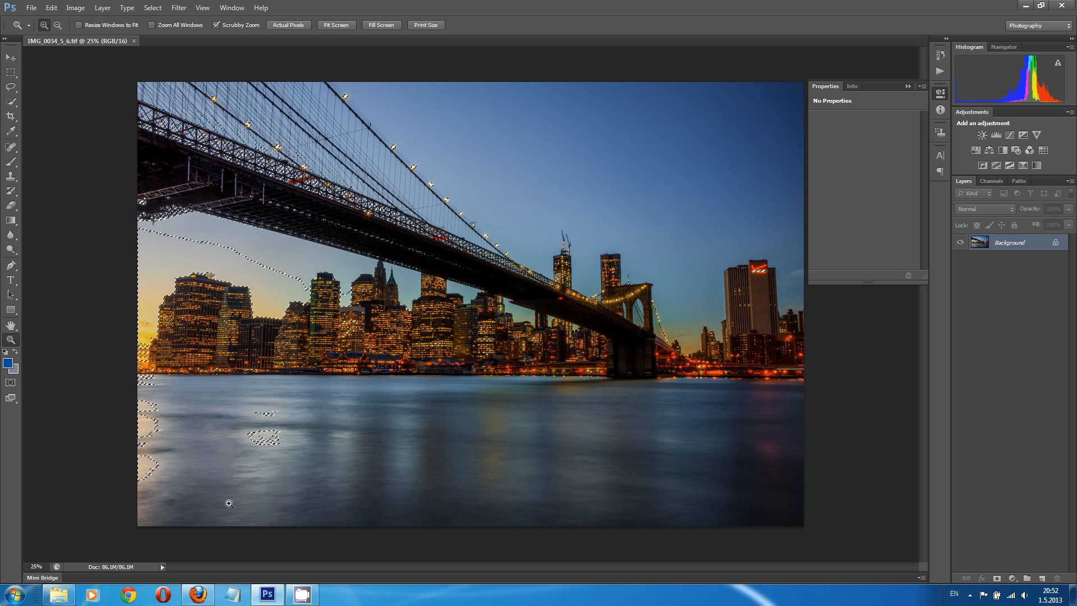
Create a new layer above the background with Overlay blending mode and 20% opacity
left_click(102, 8)
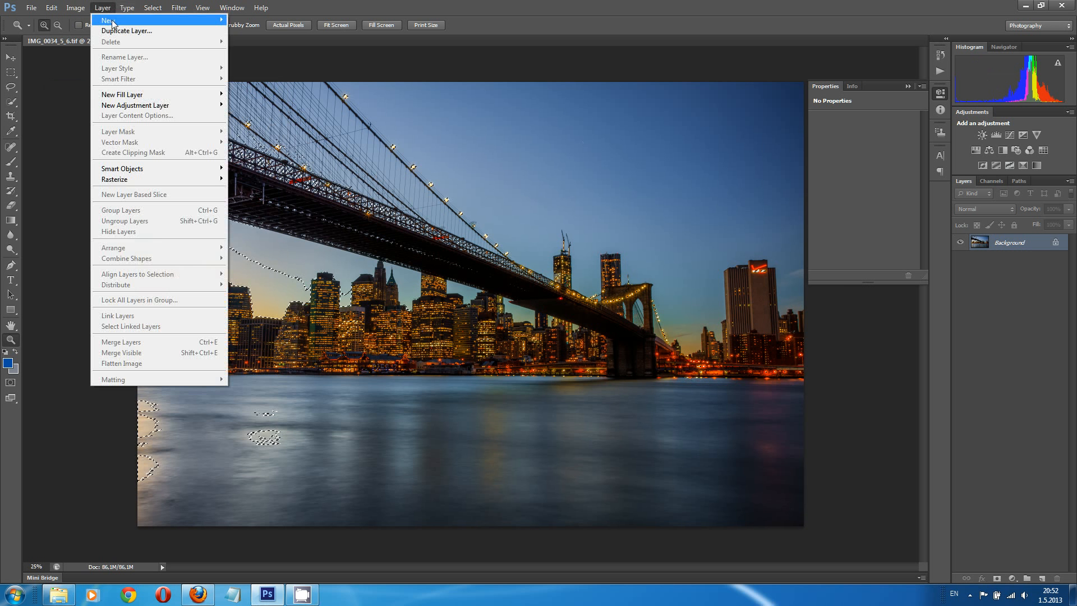
mouse_move(213, 20)
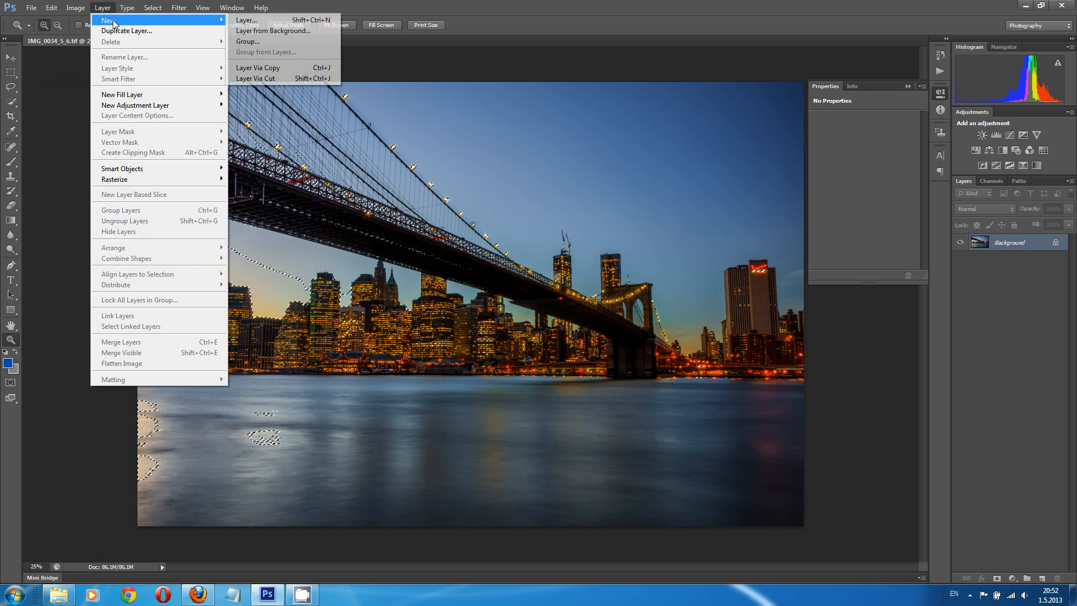
left_click(258, 21)
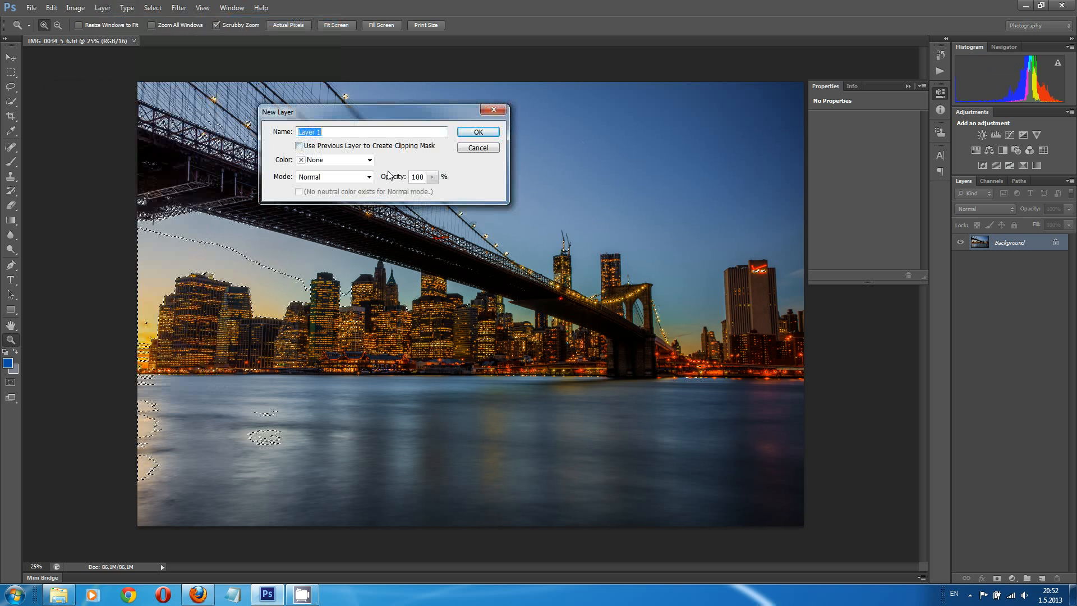
left_click(369, 176)
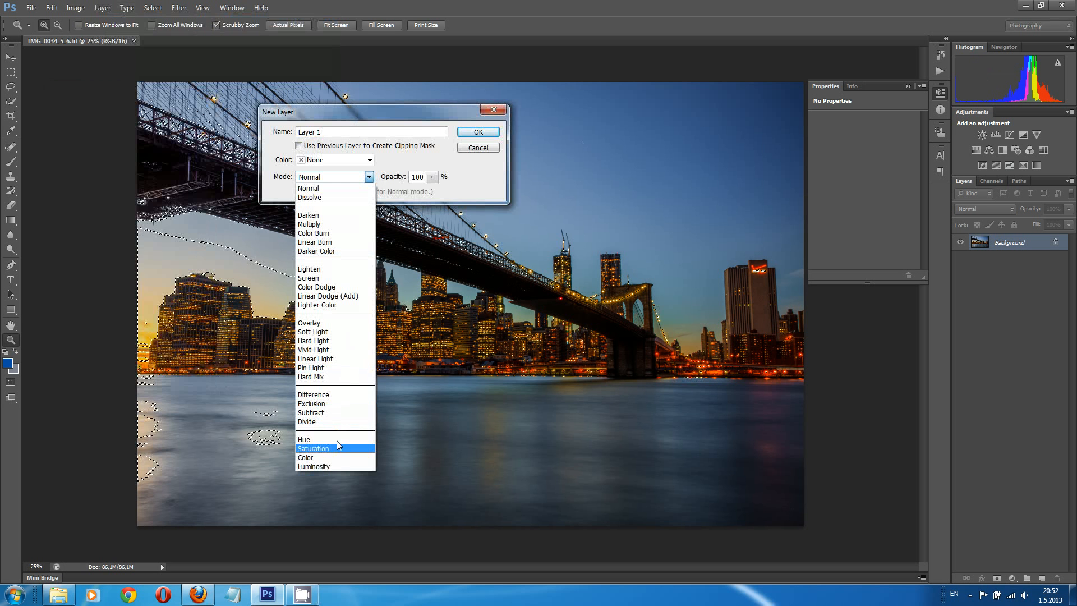
left_click(333, 323)
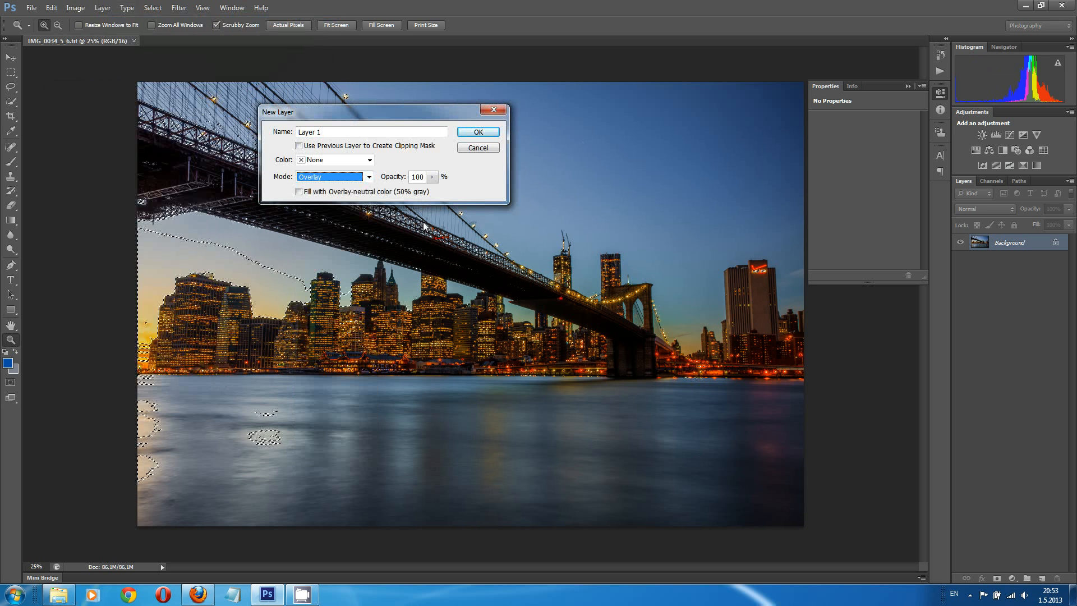
left_click(419, 178)
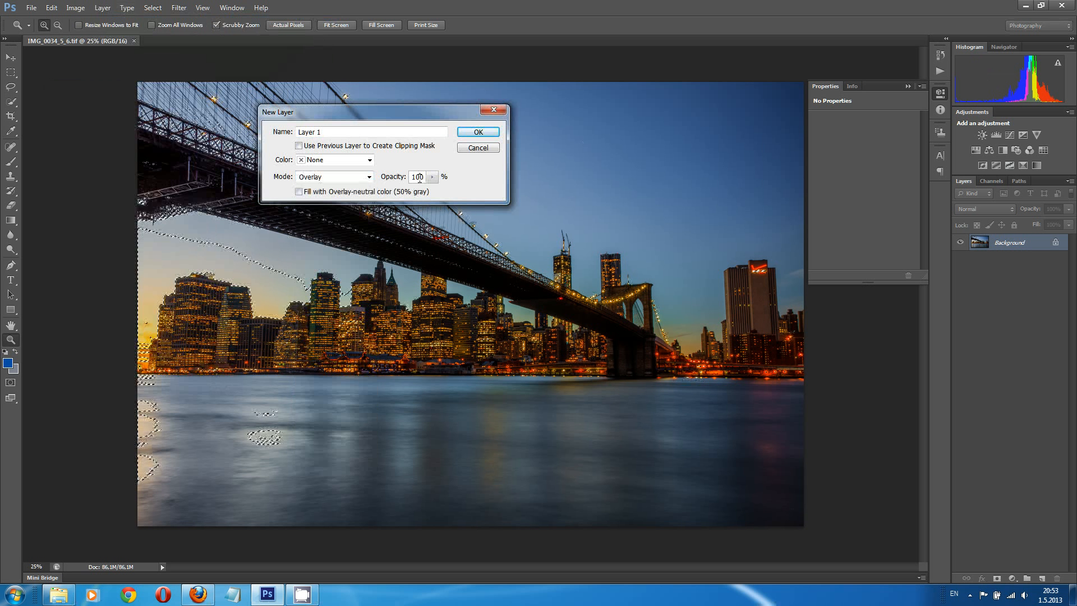
left_click_drag(419, 178, 411, 178)
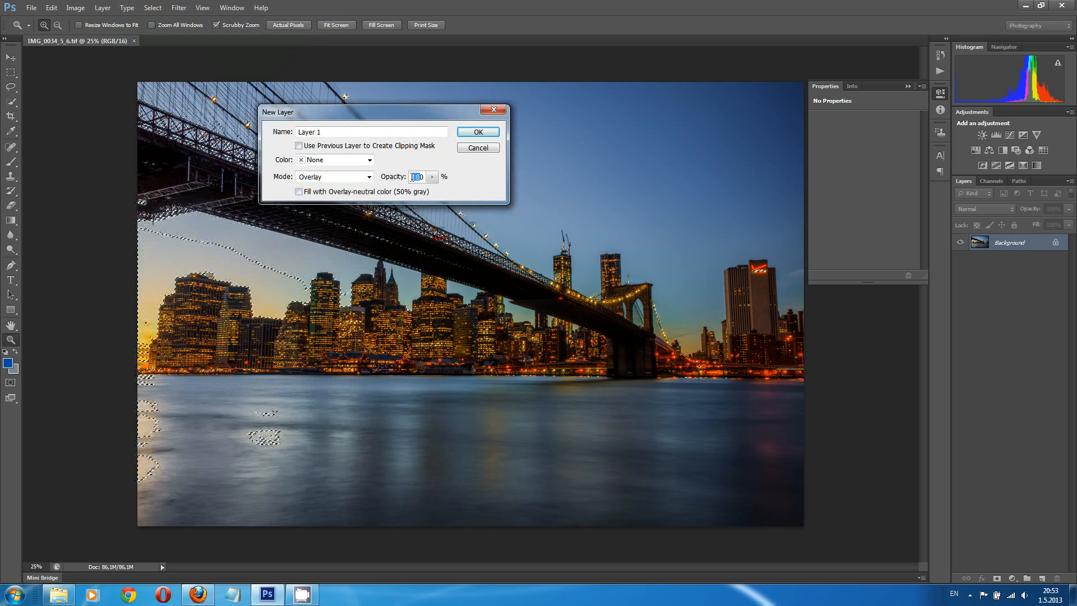
type("20")
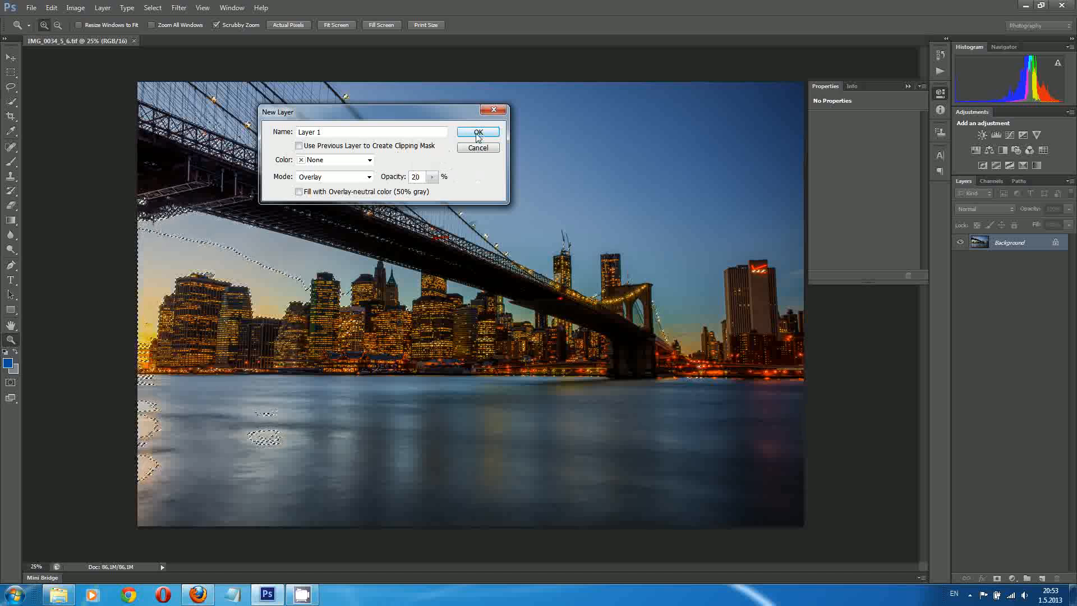
left_click(476, 135)
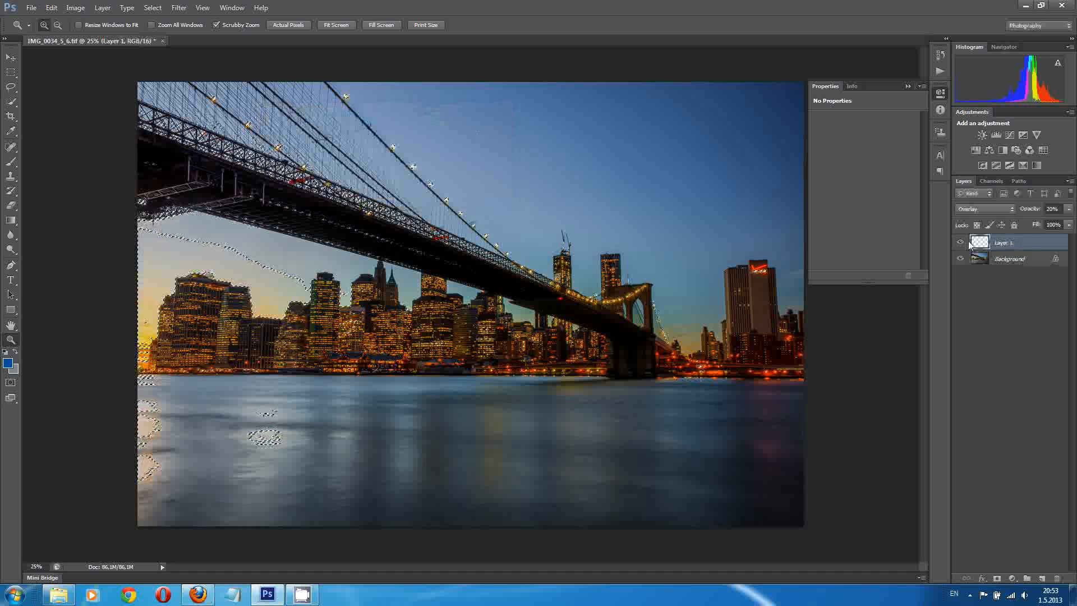
Rename the new overlay layer to Highlights
double_click(1004, 243)
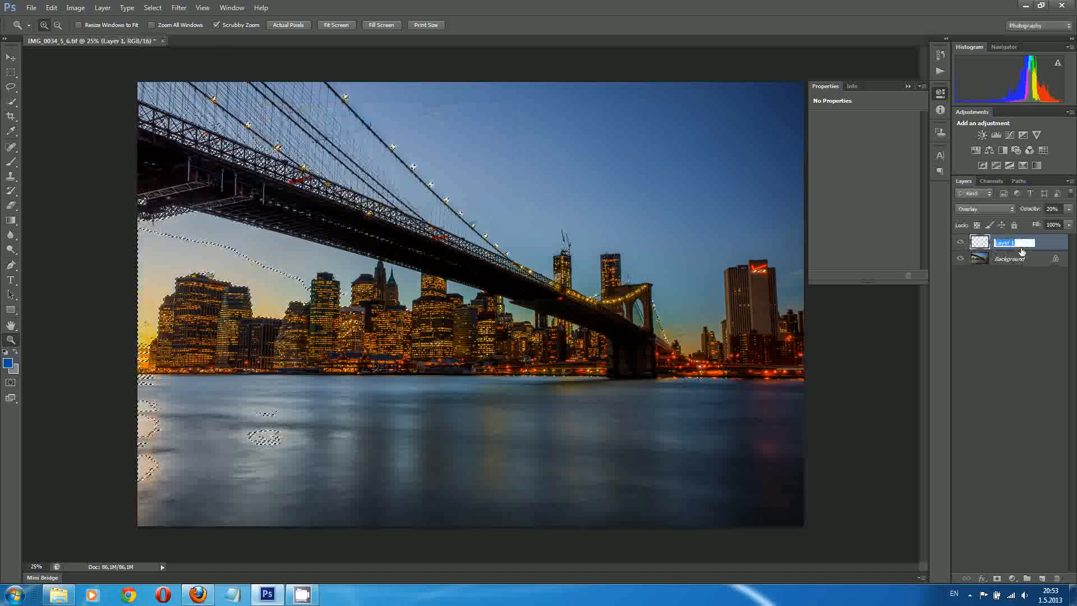
type("Hih")
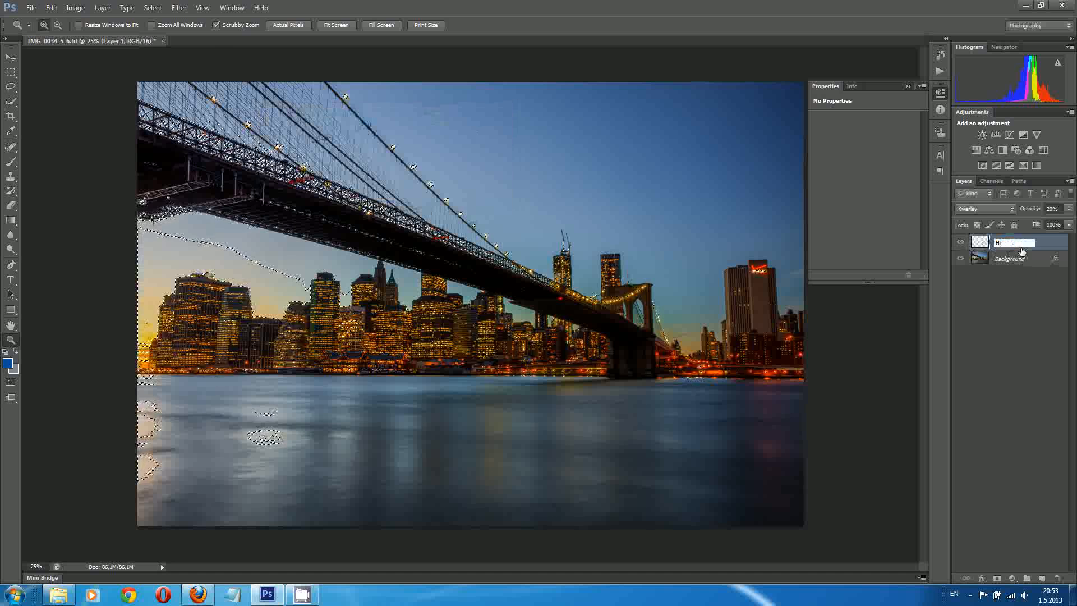
key("BackSpace")
key("BackSpace")
key("BackSpace")
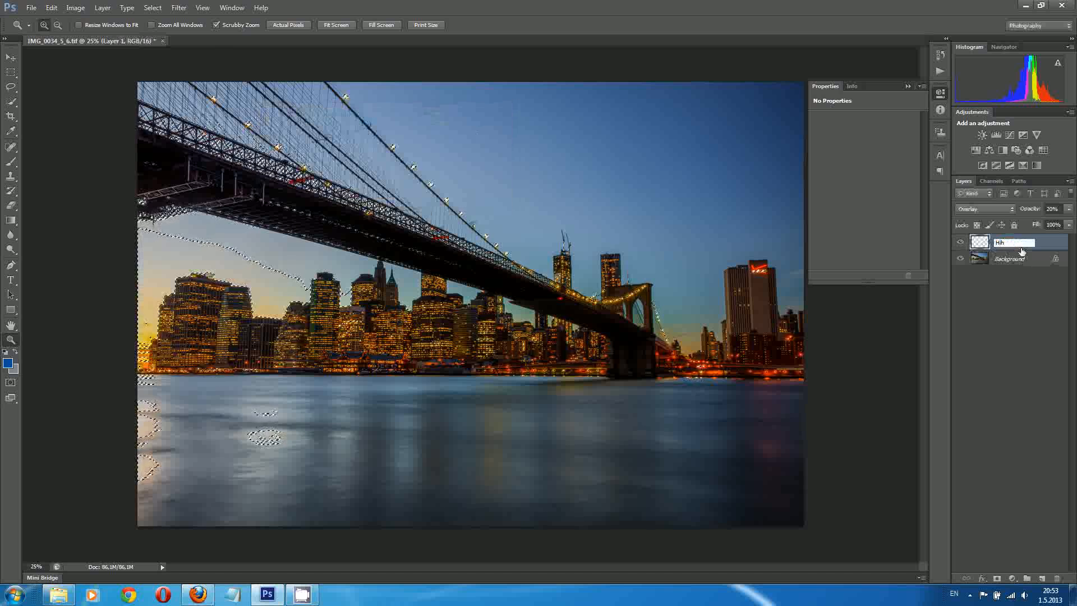
type("Hi")
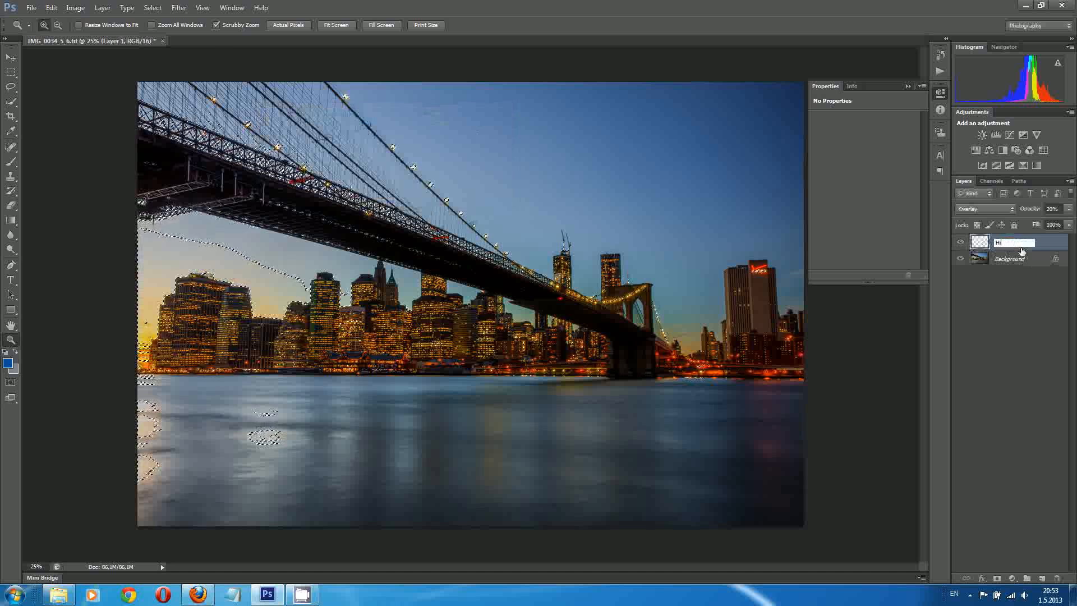
type("ghlights")
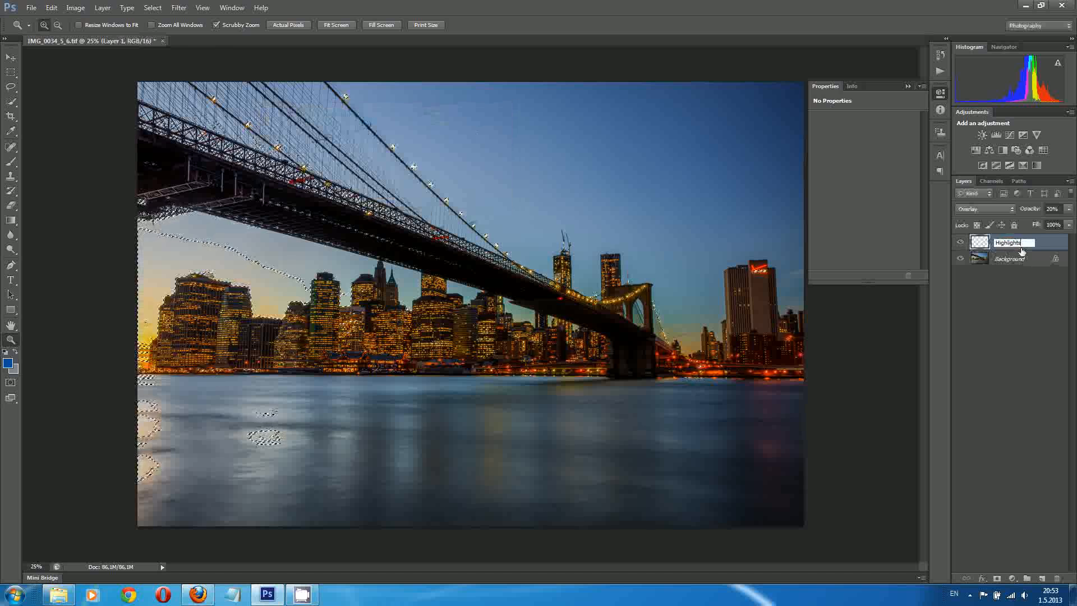
key("Return")
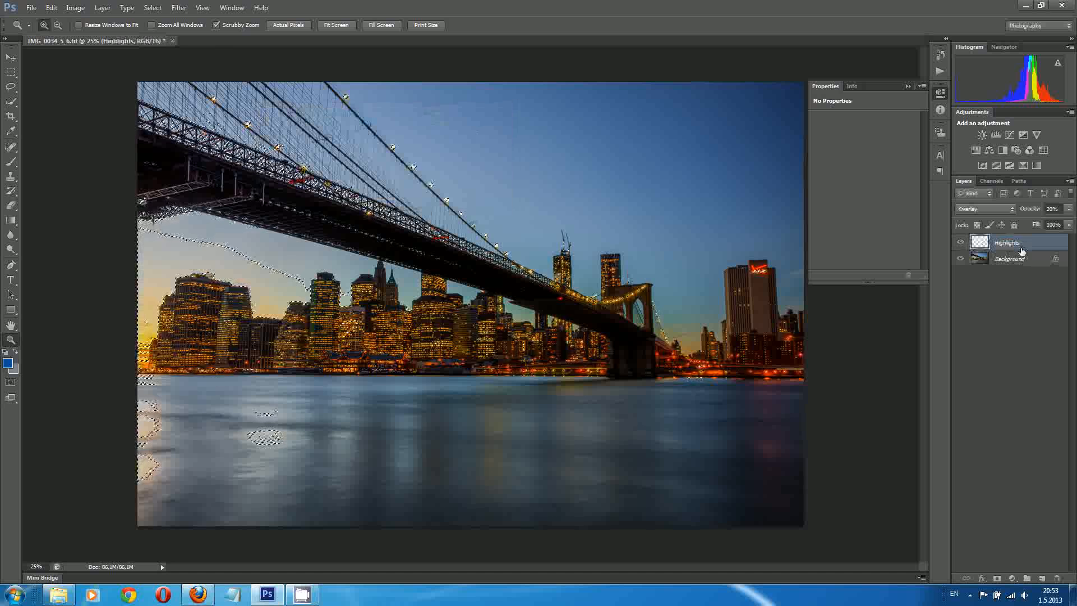
Fill the selected highlights on the Highlights layer with white, and add a layer mask from the selection
left_click(51, 8)
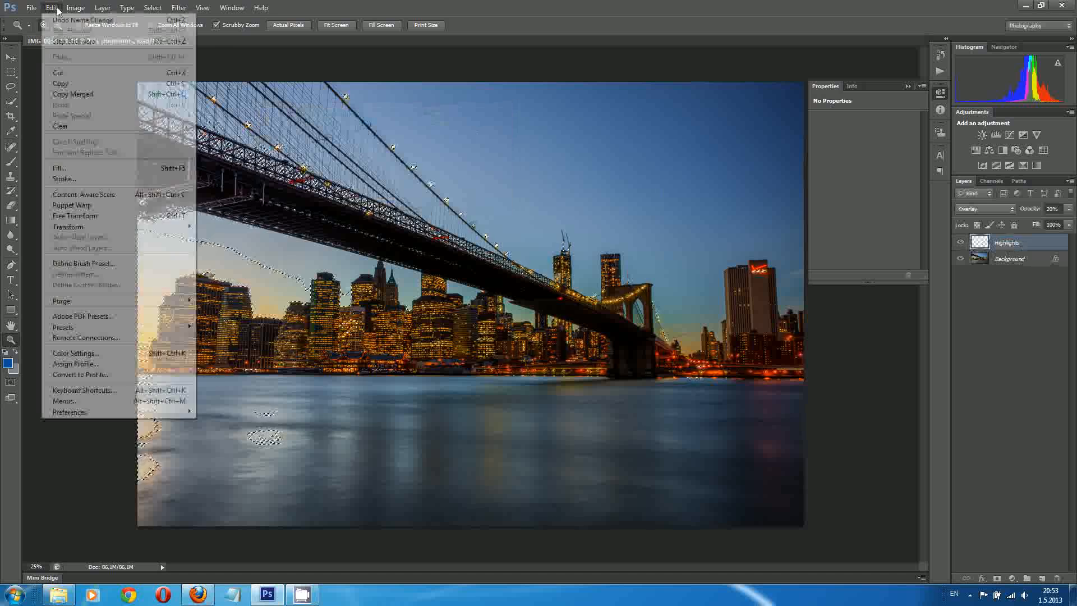
left_click(129, 168)
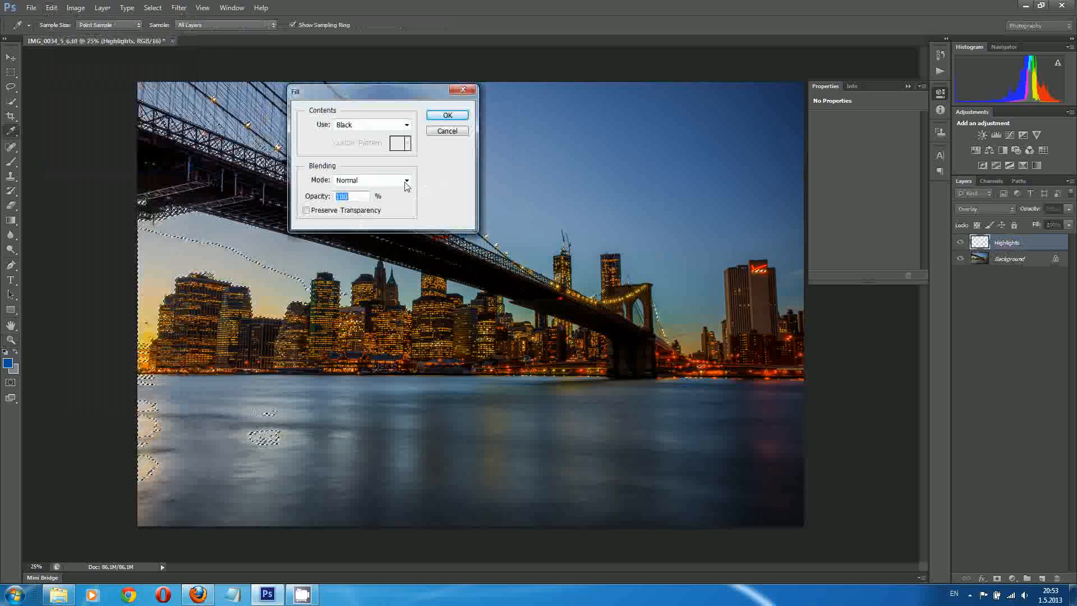
left_click(408, 127)
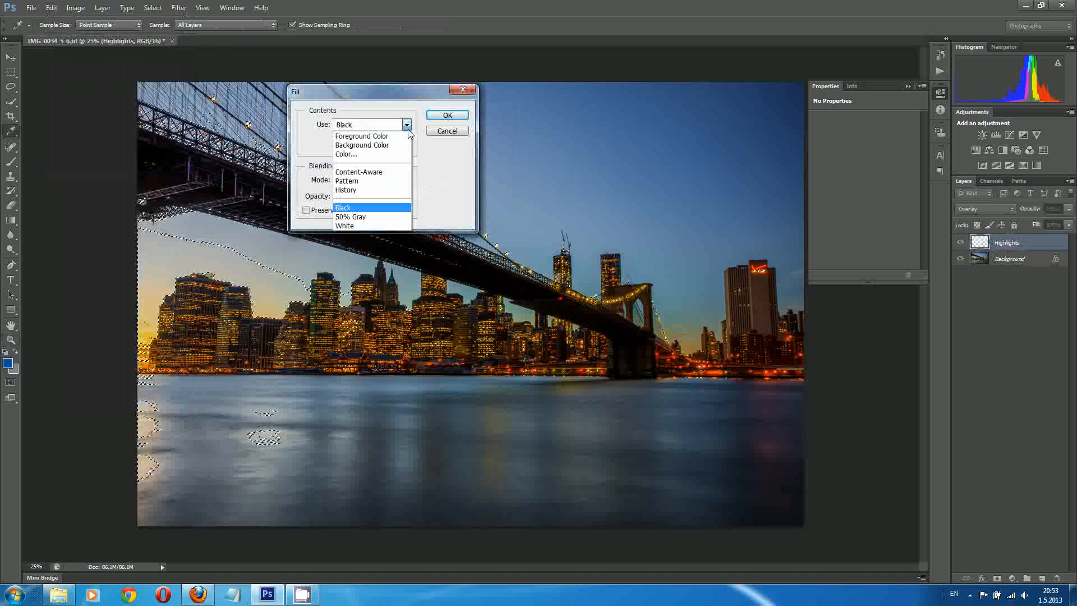
left_click(385, 226)
left_click(447, 115)
key("z")
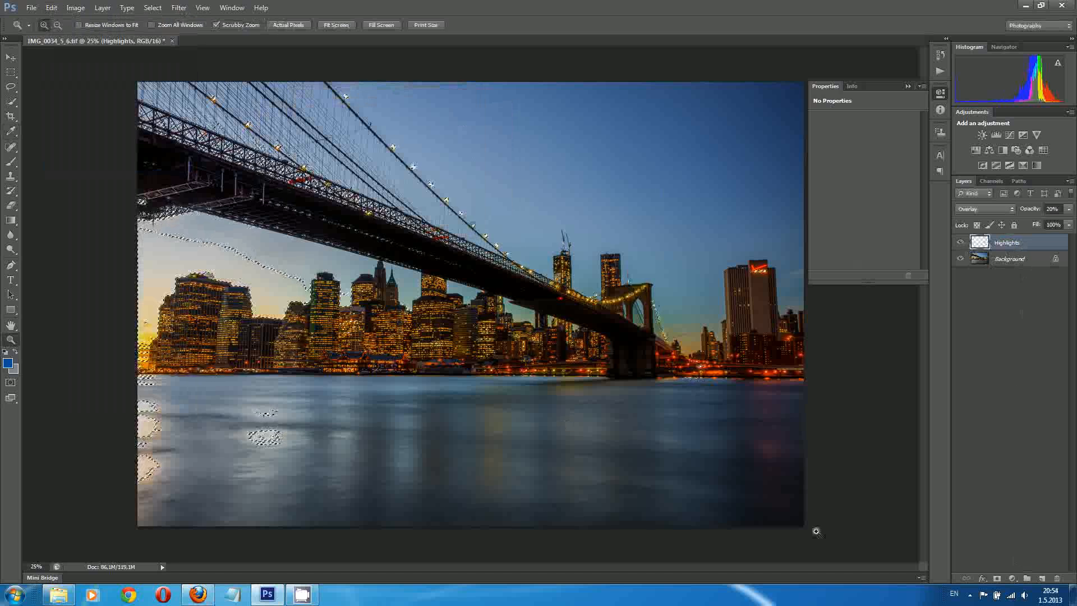
left_click(1001, 580)
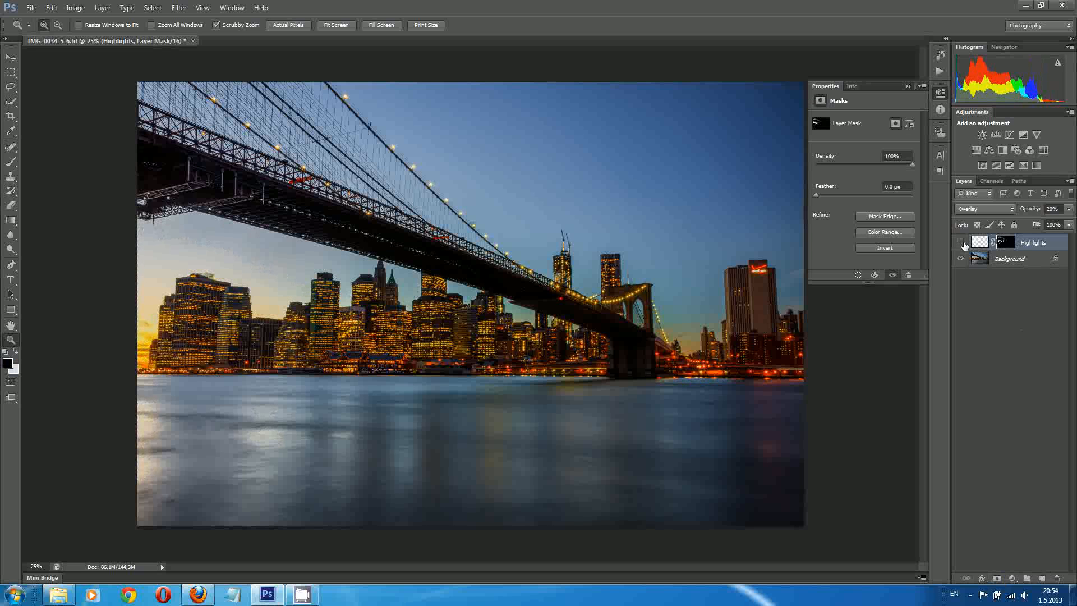
Compare the image with and without the Highlights layer by toggling its visibility
left_click(963, 245)
left_click(964, 245)
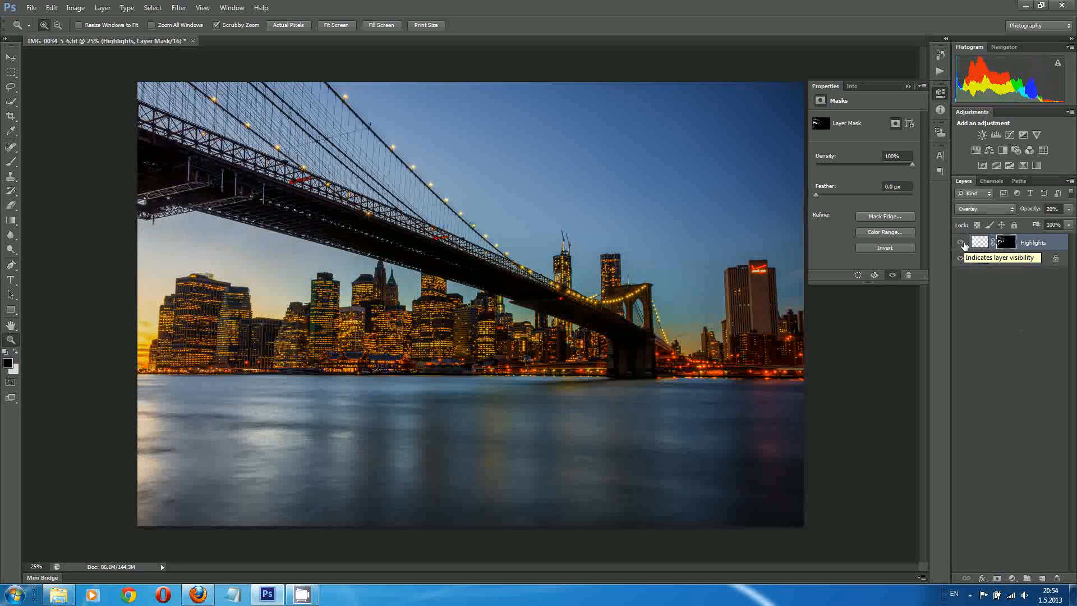
left_click(963, 245)
left_click(963, 245)
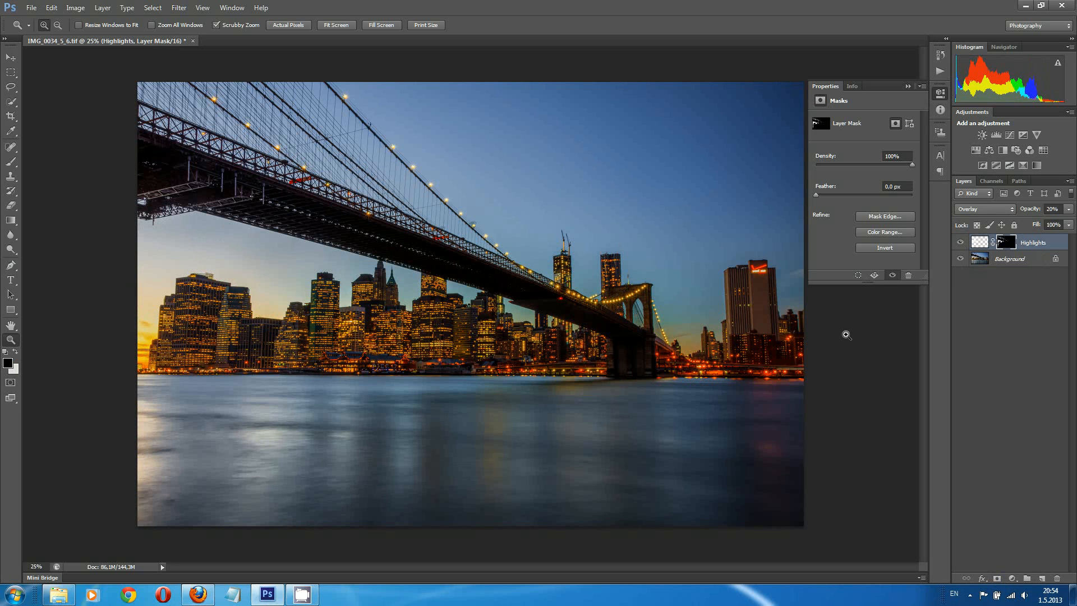
left_click(960, 242)
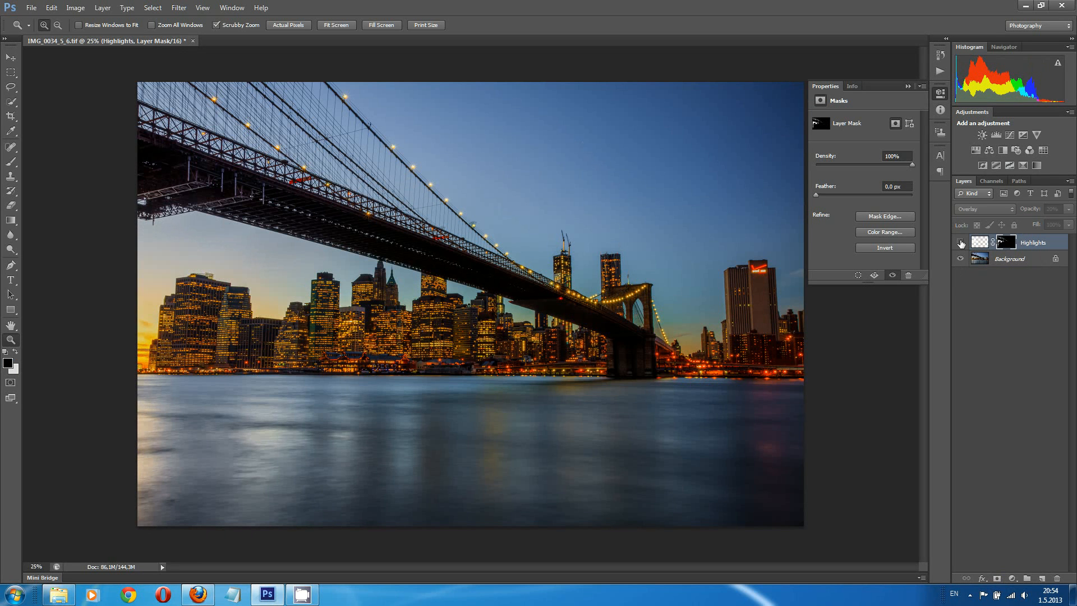
left_click(960, 242)
left_click(960, 242)
left_click(960, 241)
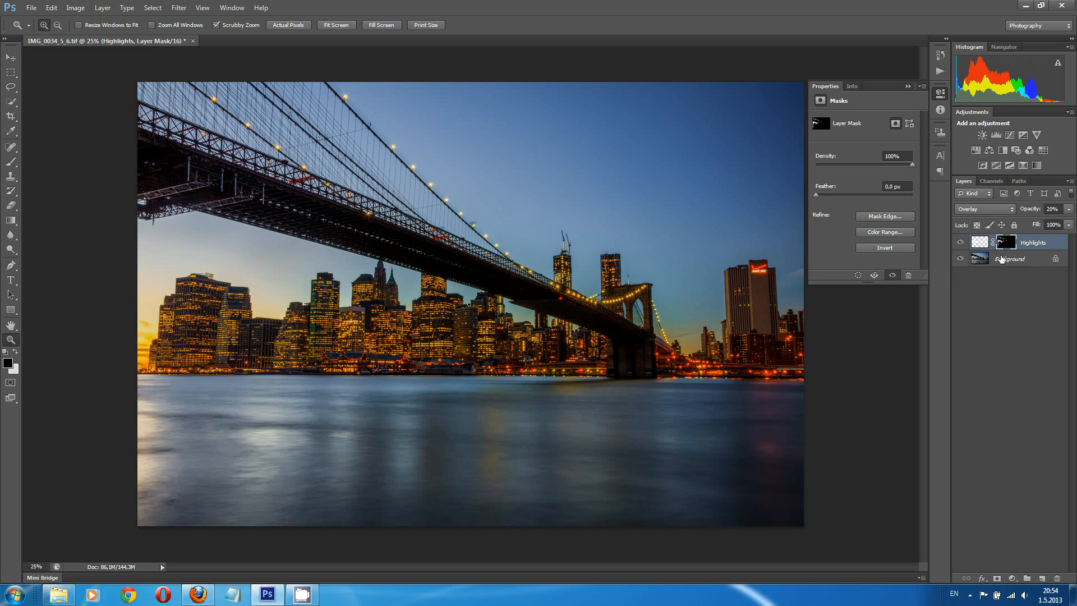
Set the Highlights mask's feather to 75 px and compare the image with and without the Highlights layer
left_click(894, 186)
left_click(960, 242)
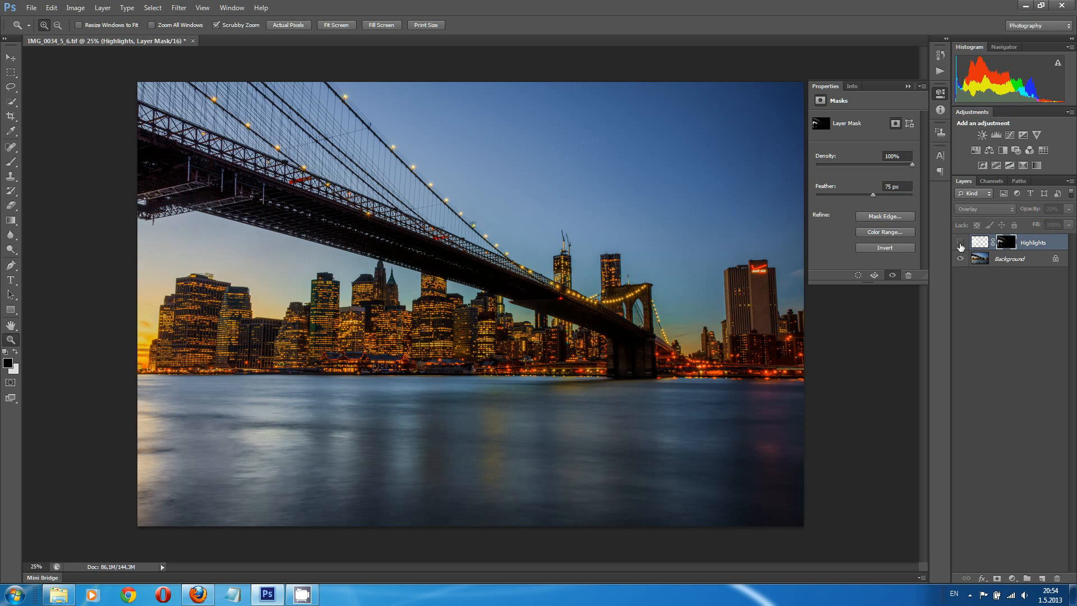
left_click(960, 242)
left_click(960, 243)
left_click(960, 243)
left_click(960, 243)
left_click(960, 243)
left_click(960, 243)
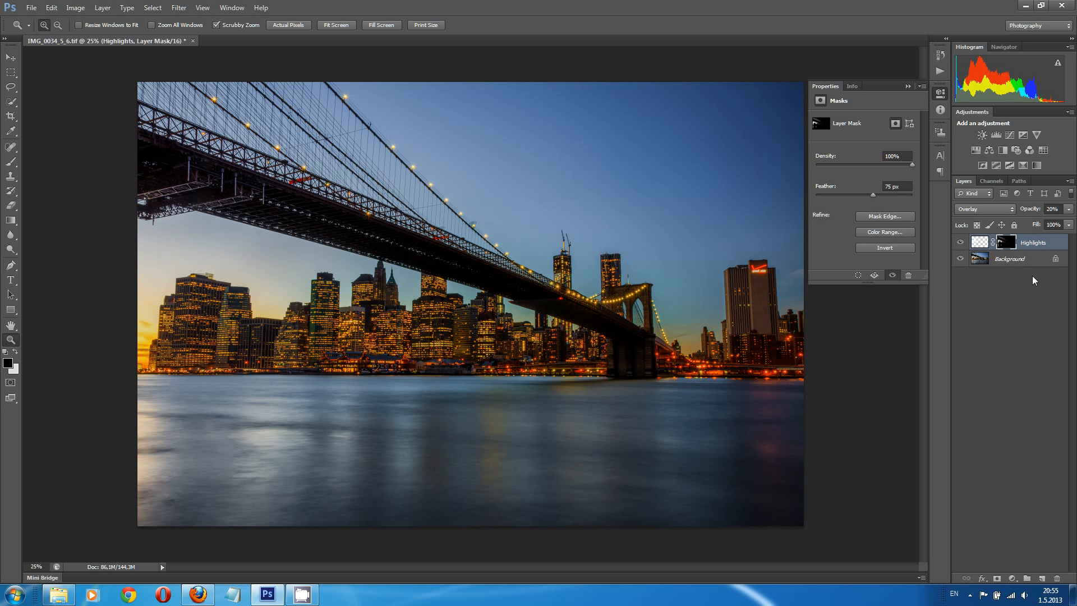
left_click(960, 243)
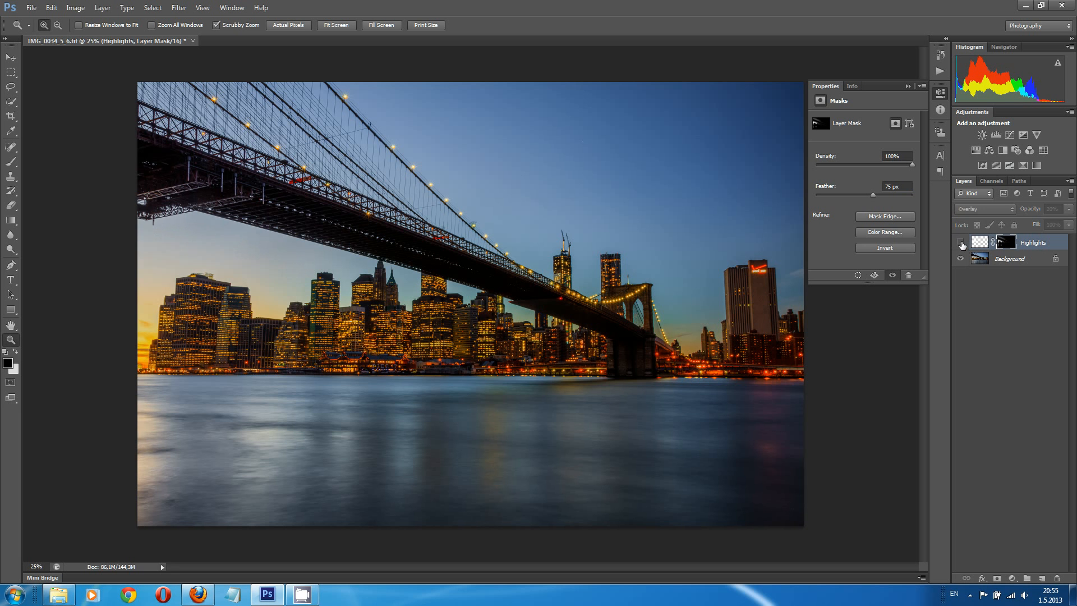
left_click(960, 243)
left_click(960, 243)
left_click(960, 243)
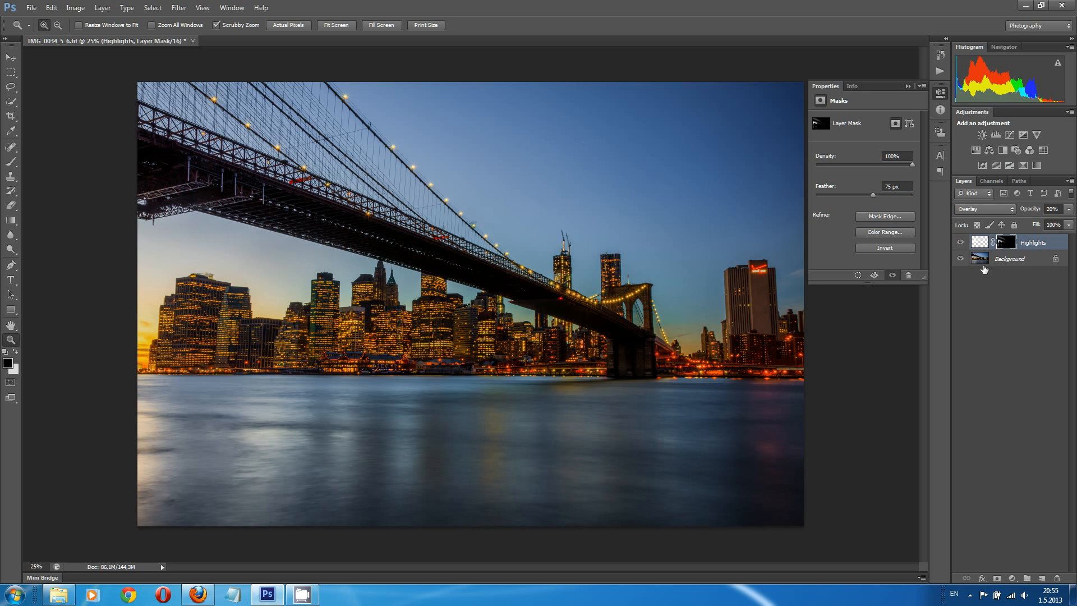
Target the Highlights layer's content instead of its mask, and select the image's Shadows tones with Color Range
left_click(979, 243)
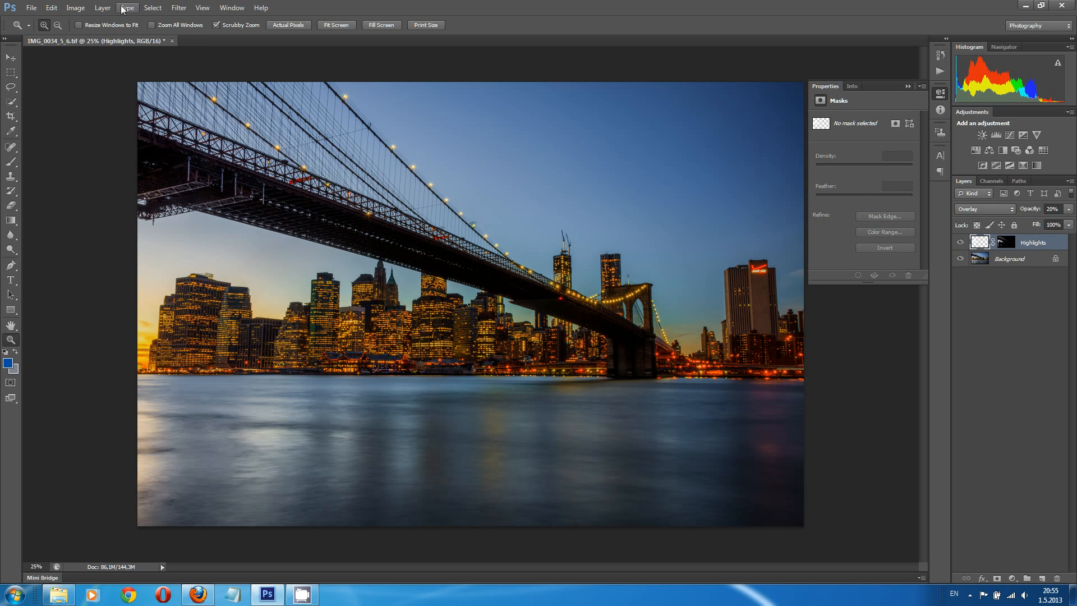
left_click(152, 9)
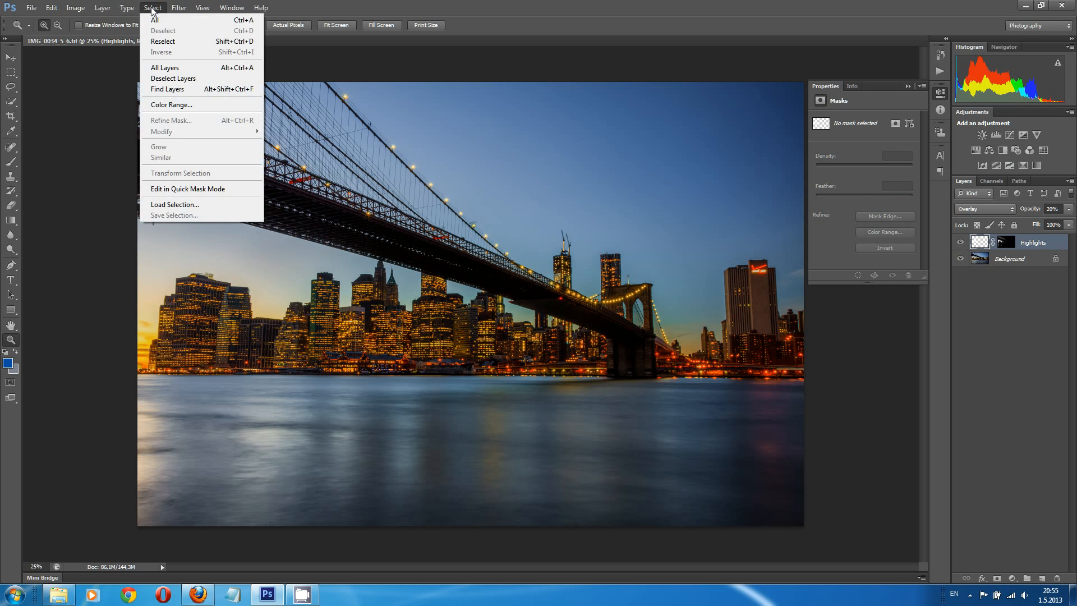
left_click(174, 105)
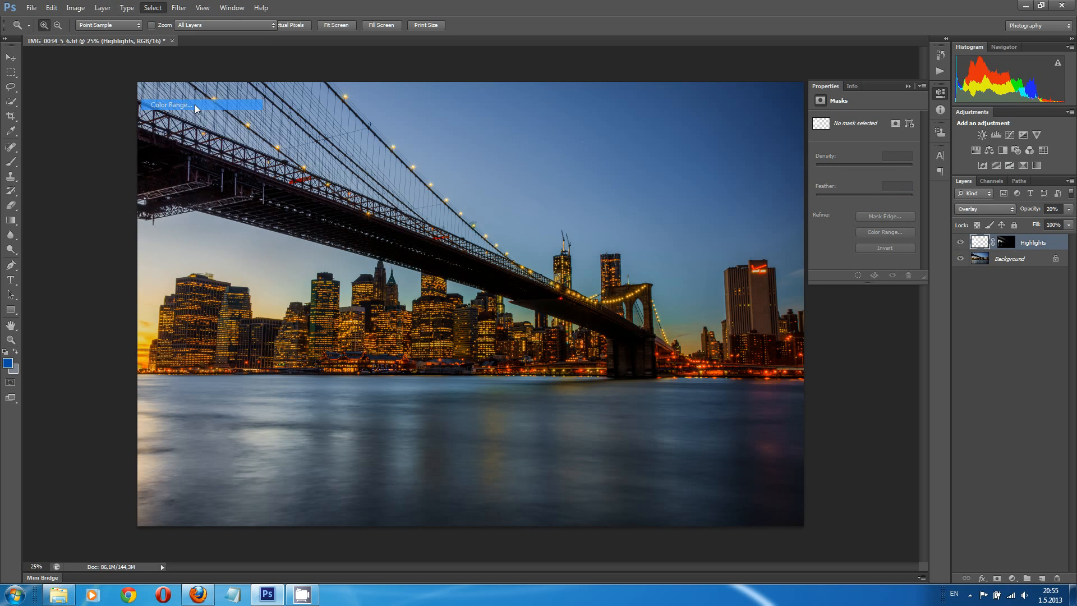
left_click(210, 106)
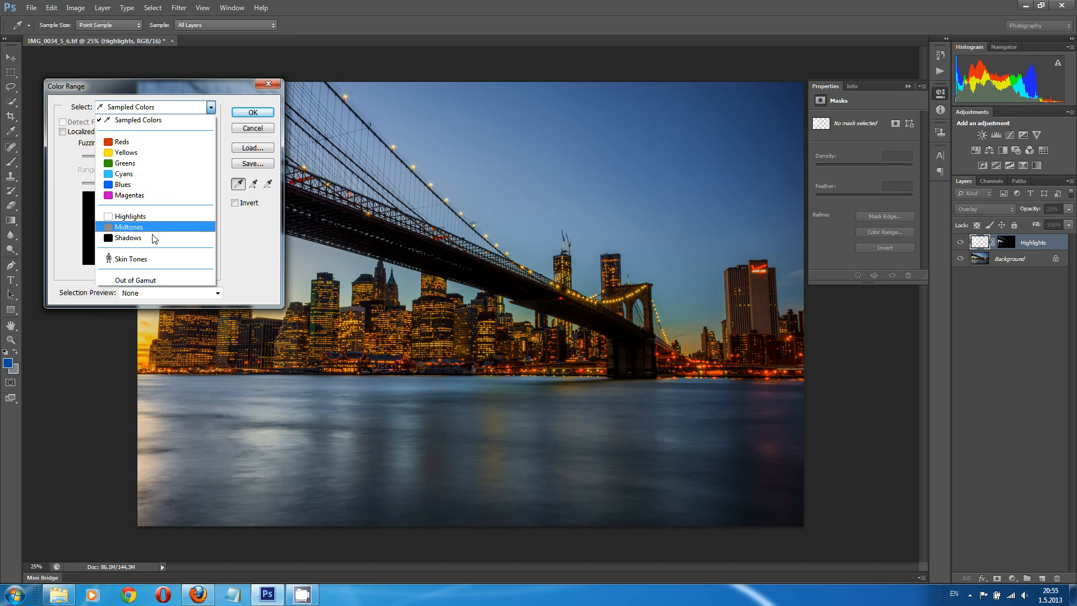
left_click(133, 238)
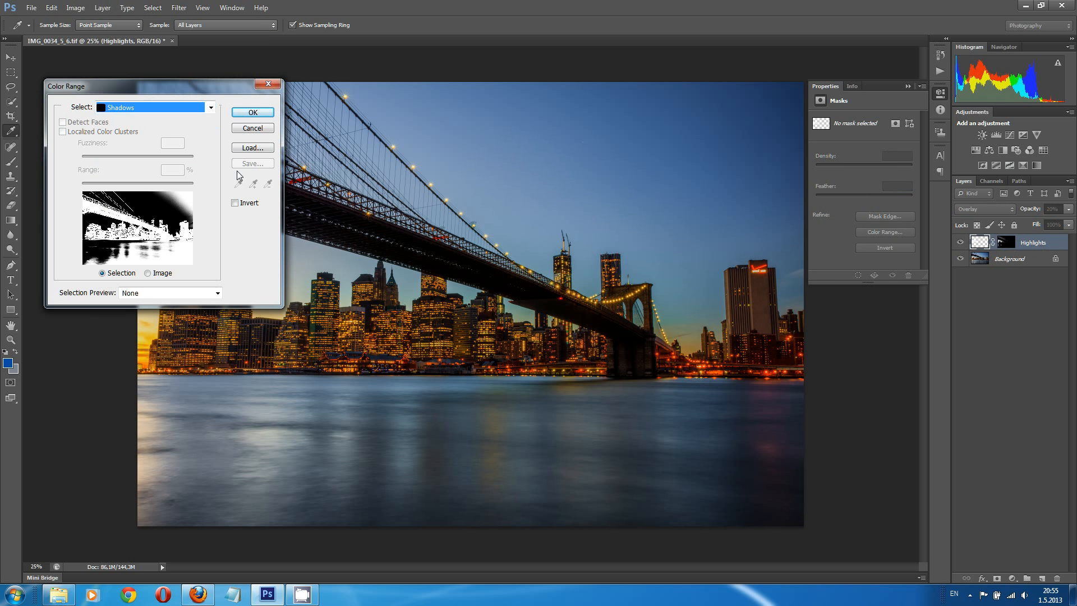
left_click(252, 114)
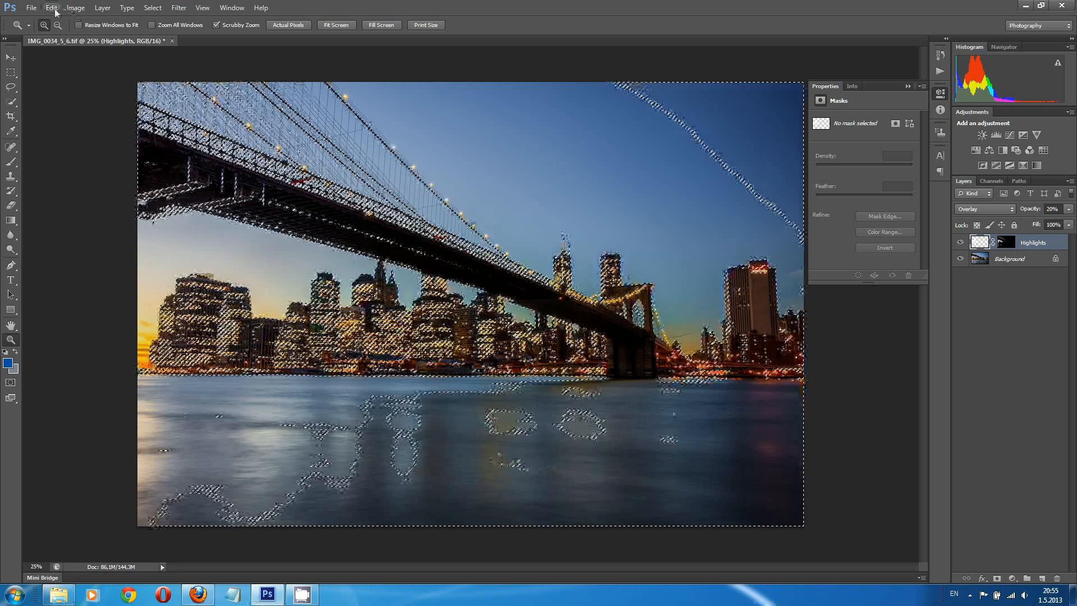
Create a new layer named Shadows with Overlay blending mode and 20% opacity
left_click(103, 8)
mouse_move(117, 23)
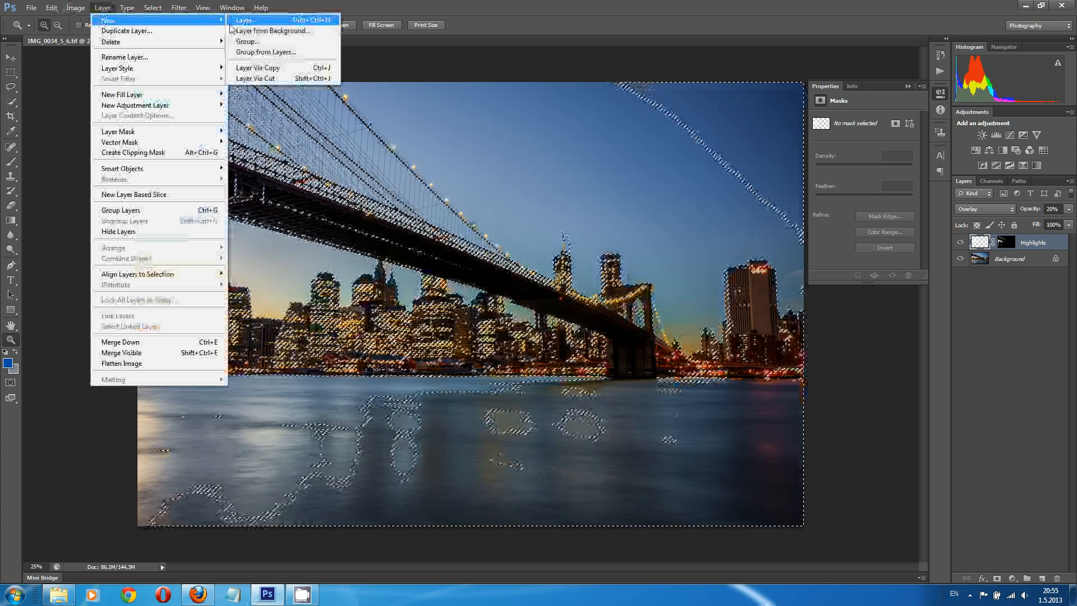
left_click(258, 23)
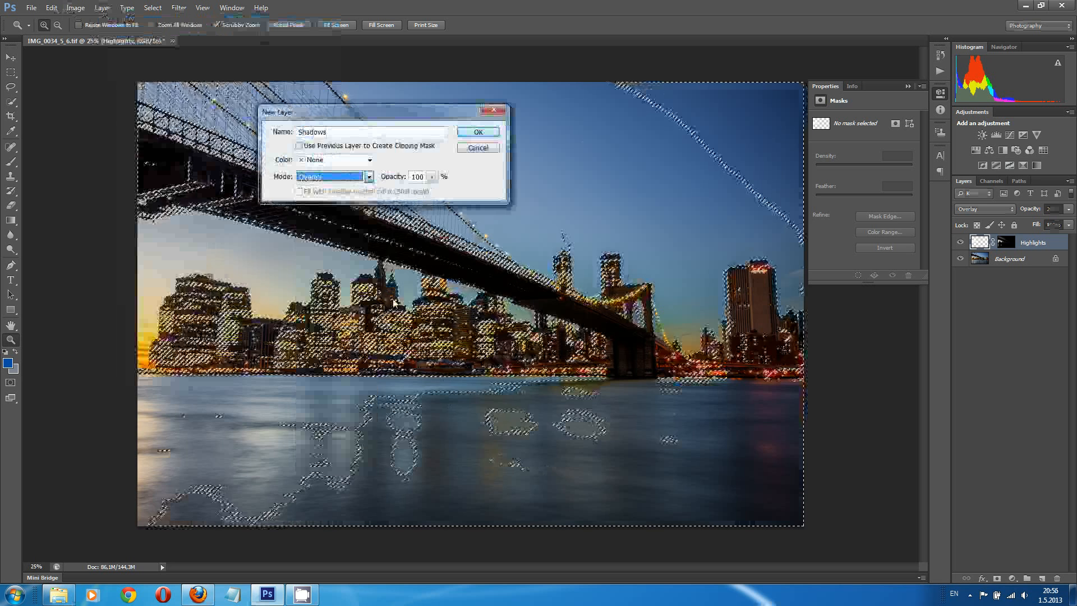
left_click(418, 176)
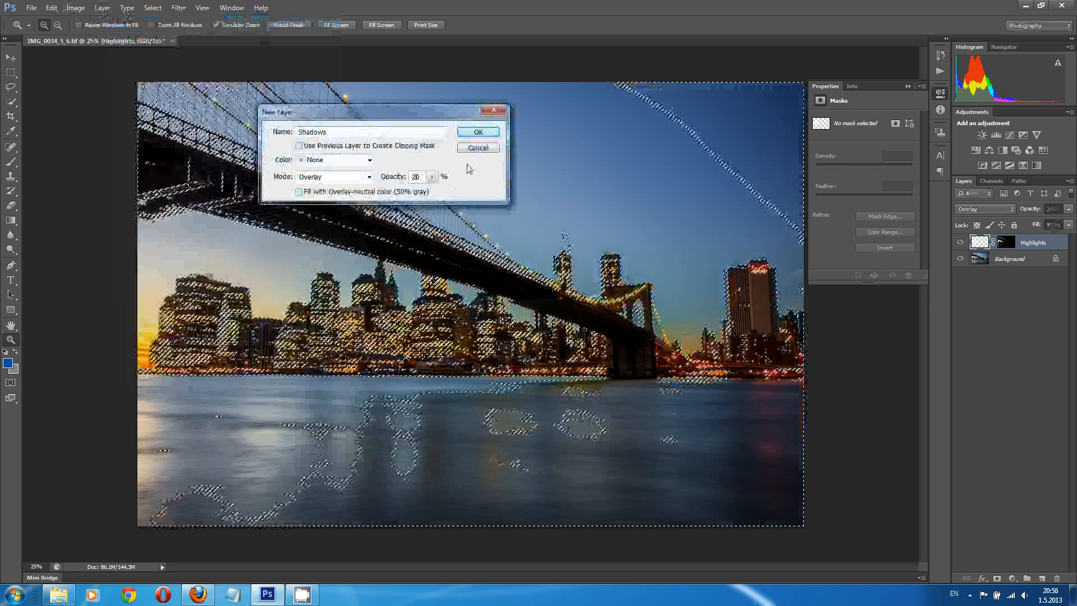
left_click(481, 133)
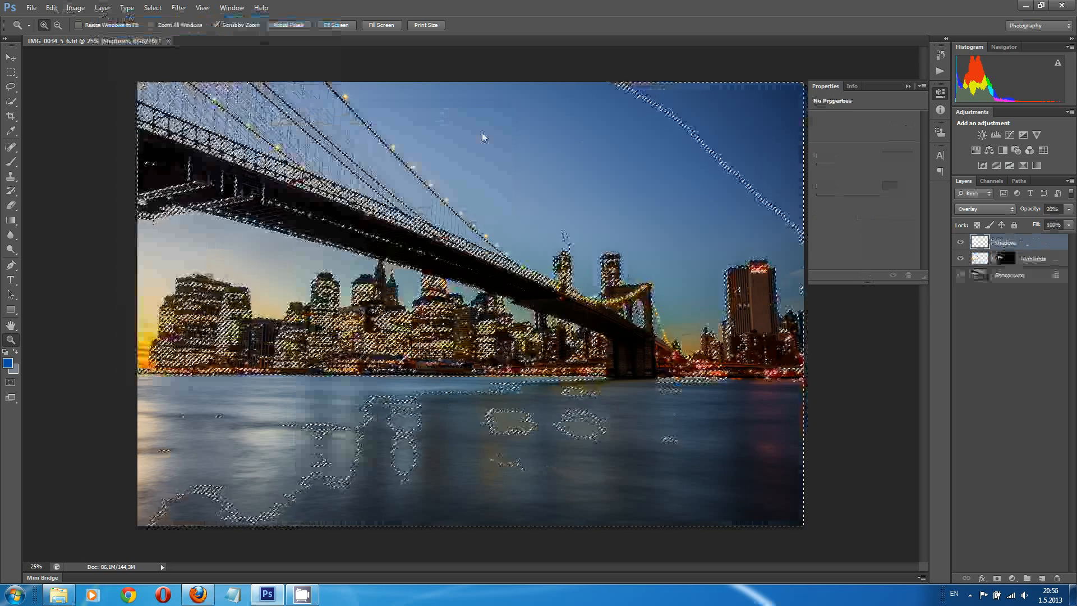
Fill the selected shadows on the Shadows layer with black, and add a layer mask from the selection
left_click(52, 8)
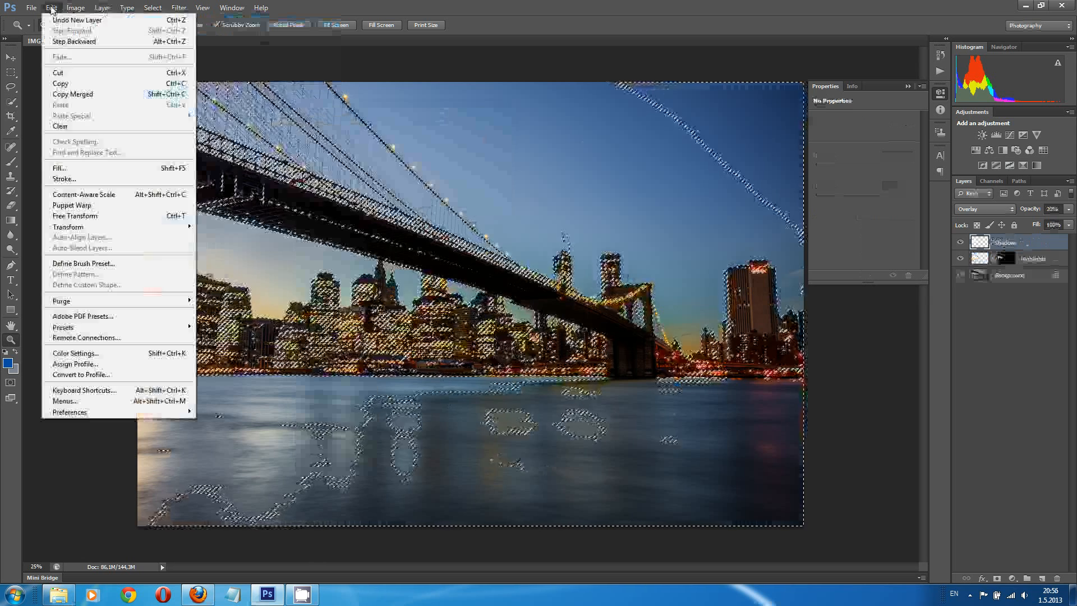
left_click(84, 168)
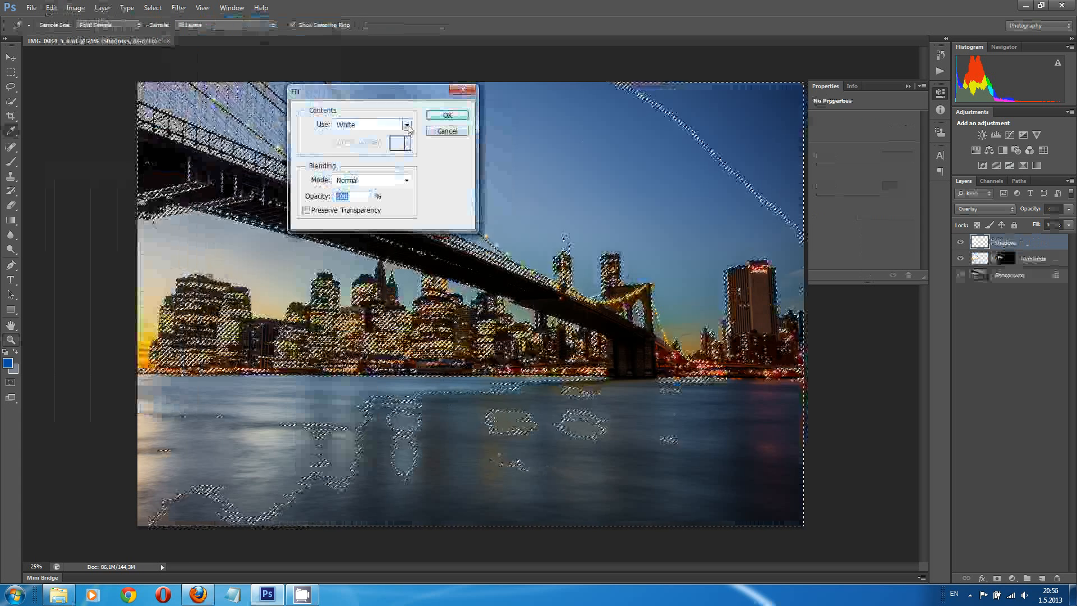
left_click(406, 125)
left_click(381, 208)
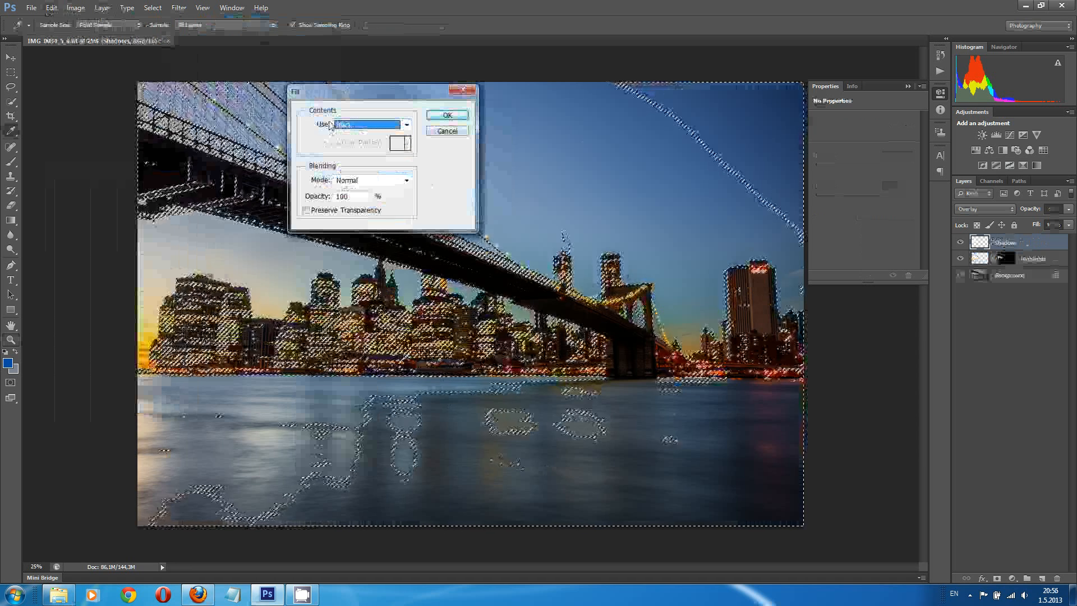
left_click(448, 116)
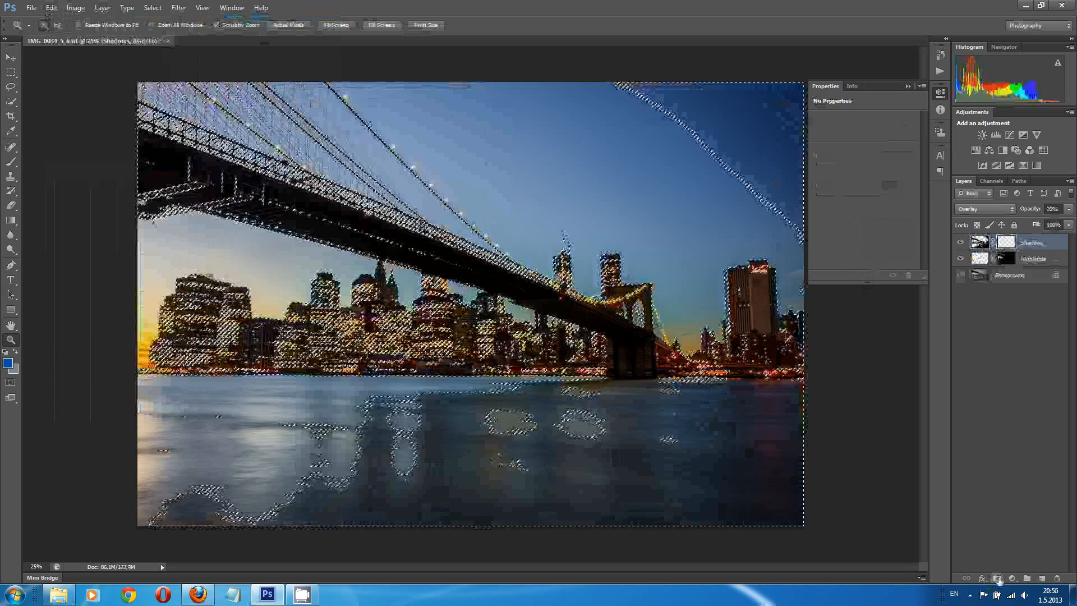
left_click(997, 578)
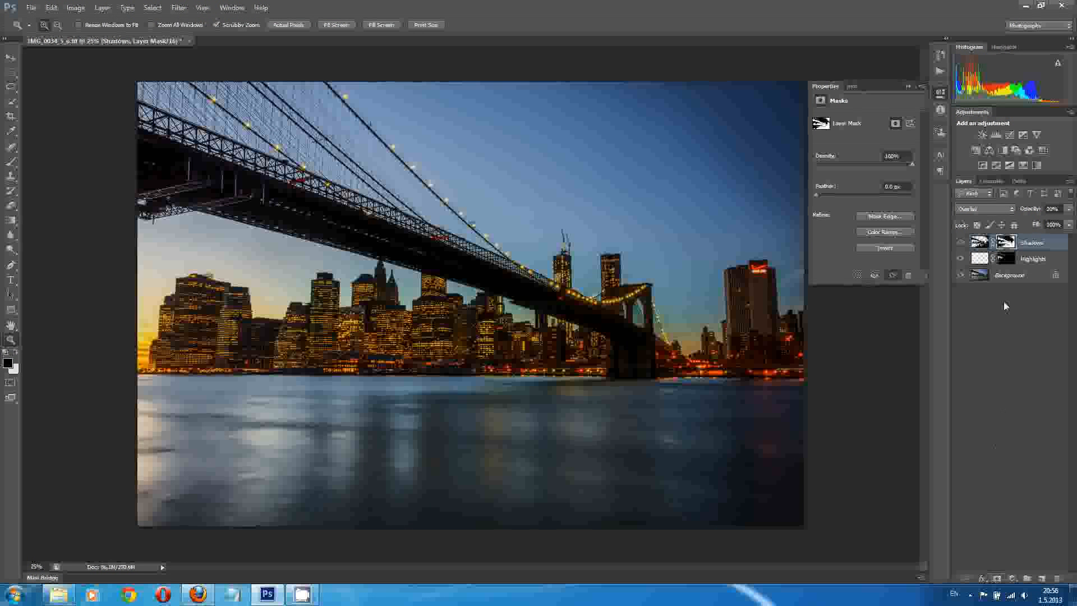
Compare the image with and without the Shadows layer by toggling its visibility
left_click(959, 243)
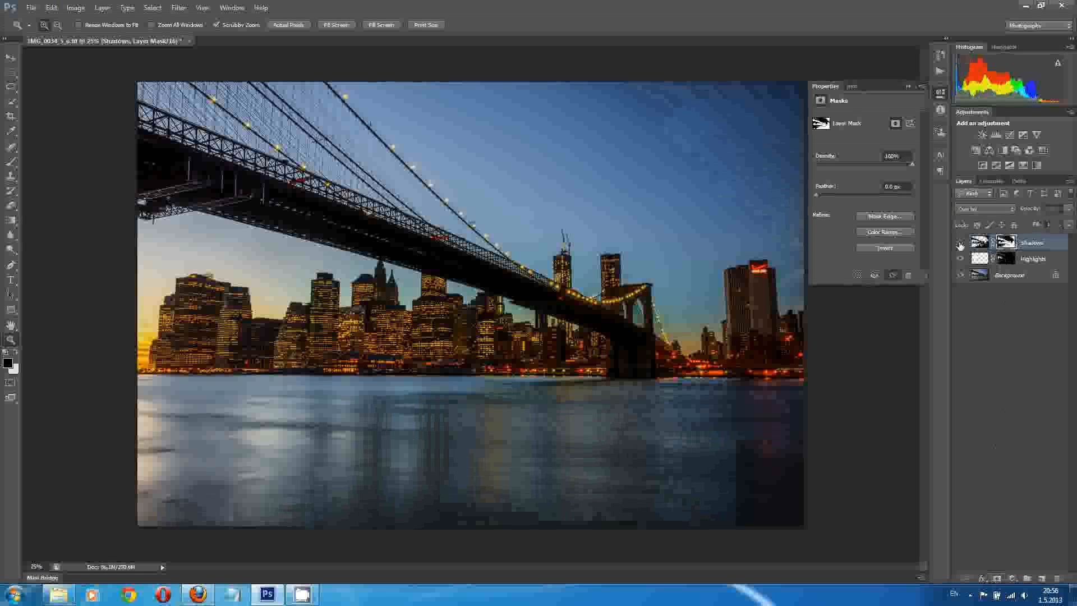
left_click(960, 243)
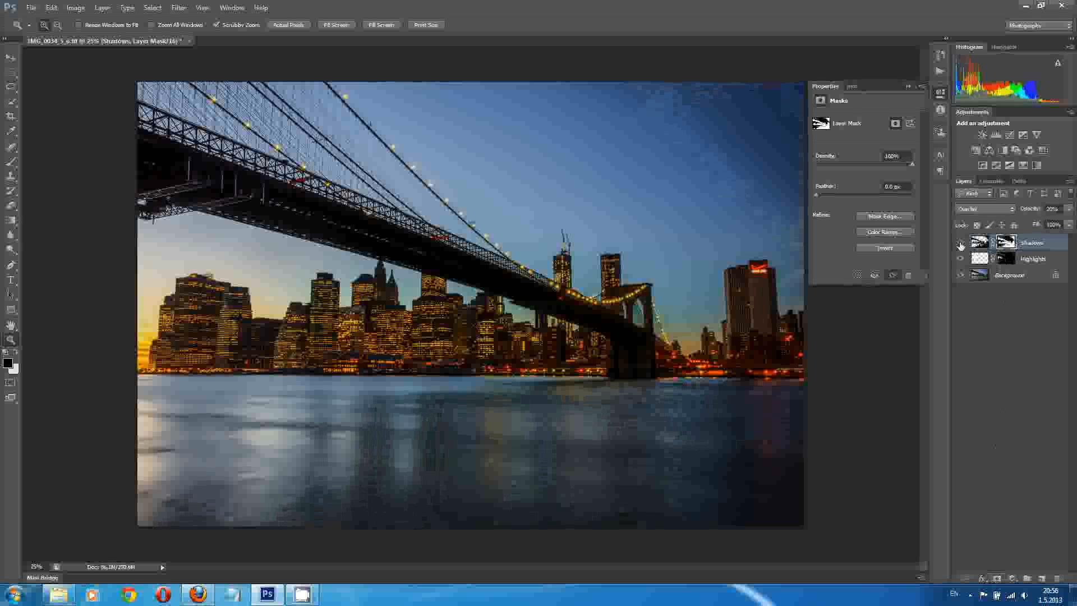
left_click(961, 244)
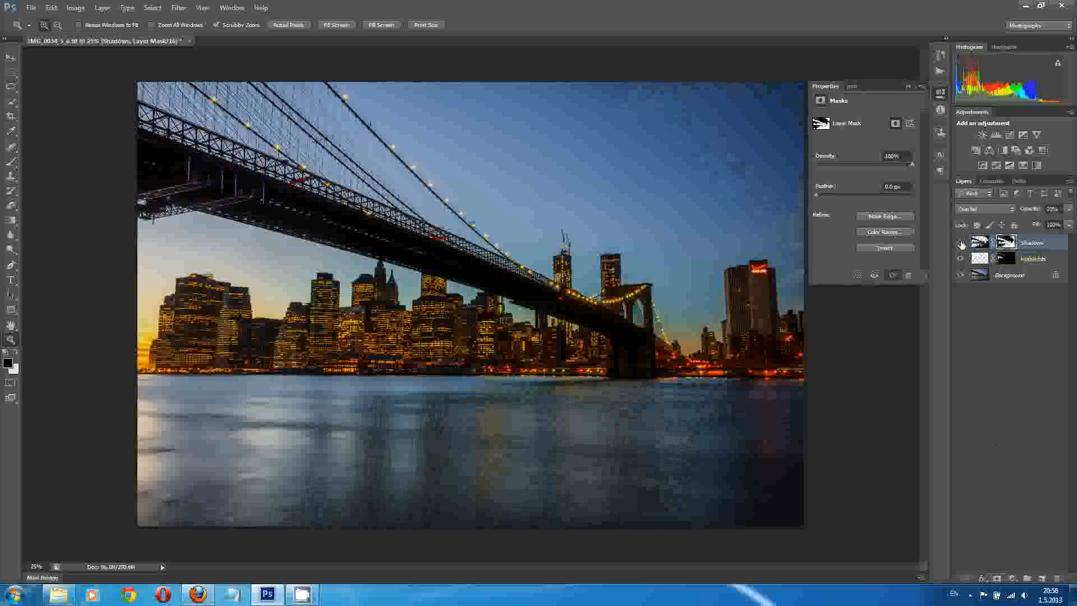
left_click(960, 243)
left_click(960, 243)
left_click(960, 244)
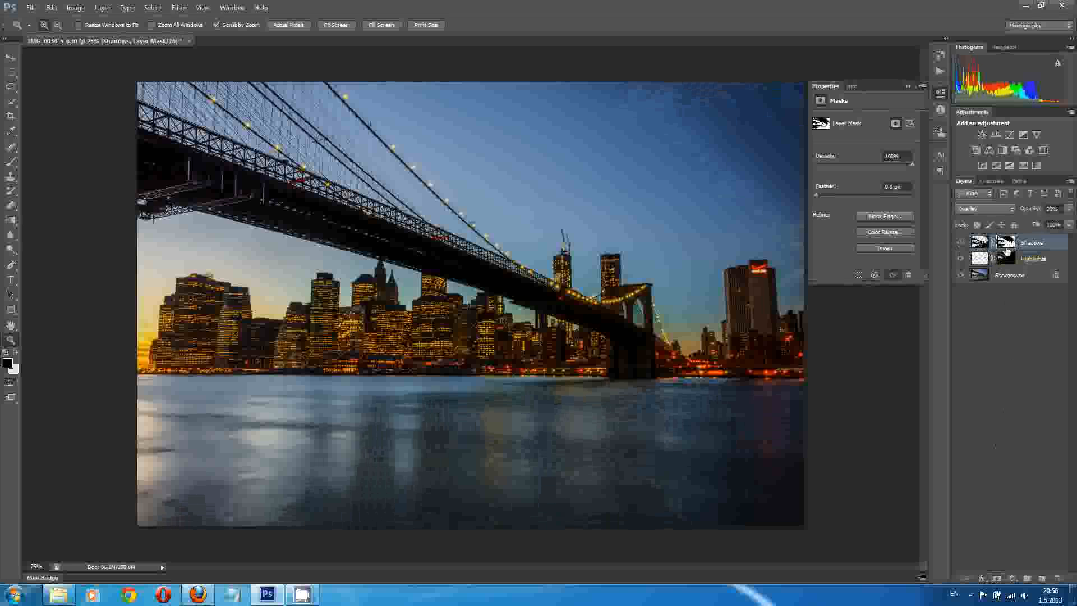
Set the Shadows layer mask's feather to 75 px
left_click(897, 187)
double_click(887, 186)
type("75")
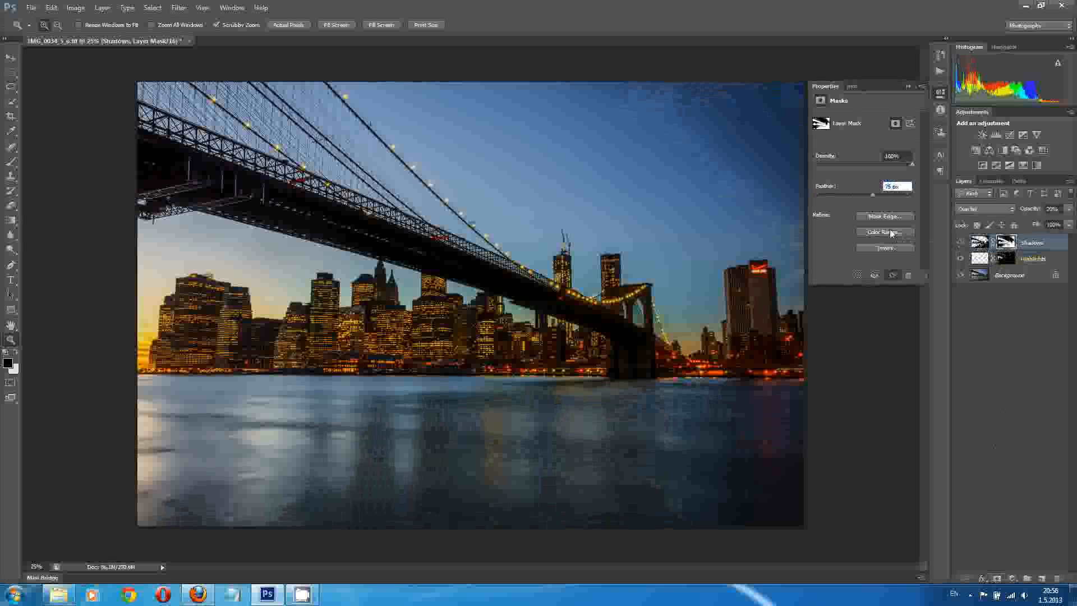
key("Return")
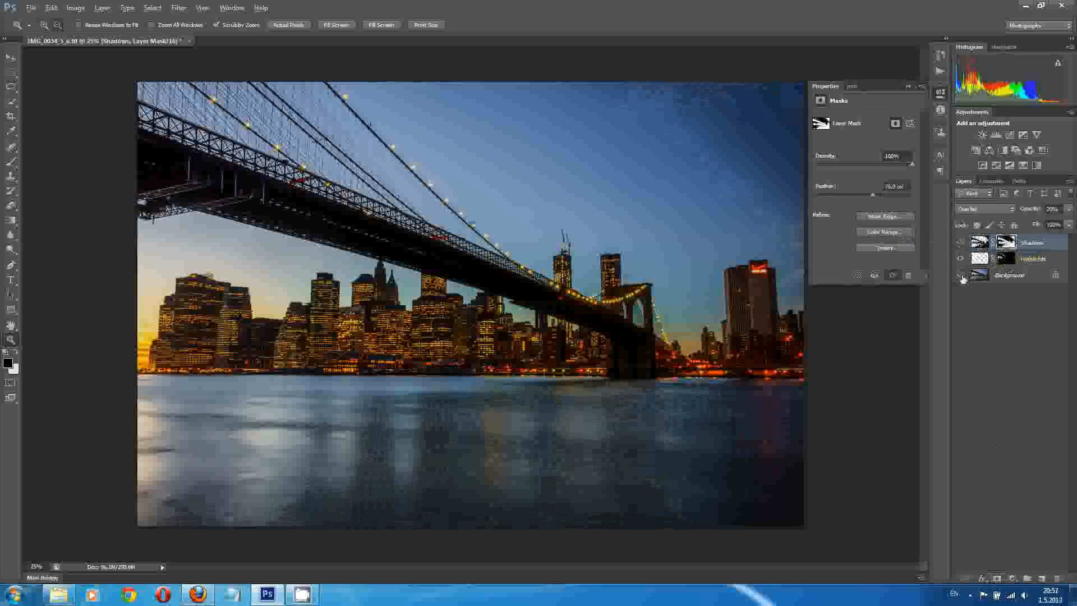
Compare the original photo with the edited version by toggling the visibility of all layers except Background
key("alt")
key("alt")
left_click(960, 275, "alt")
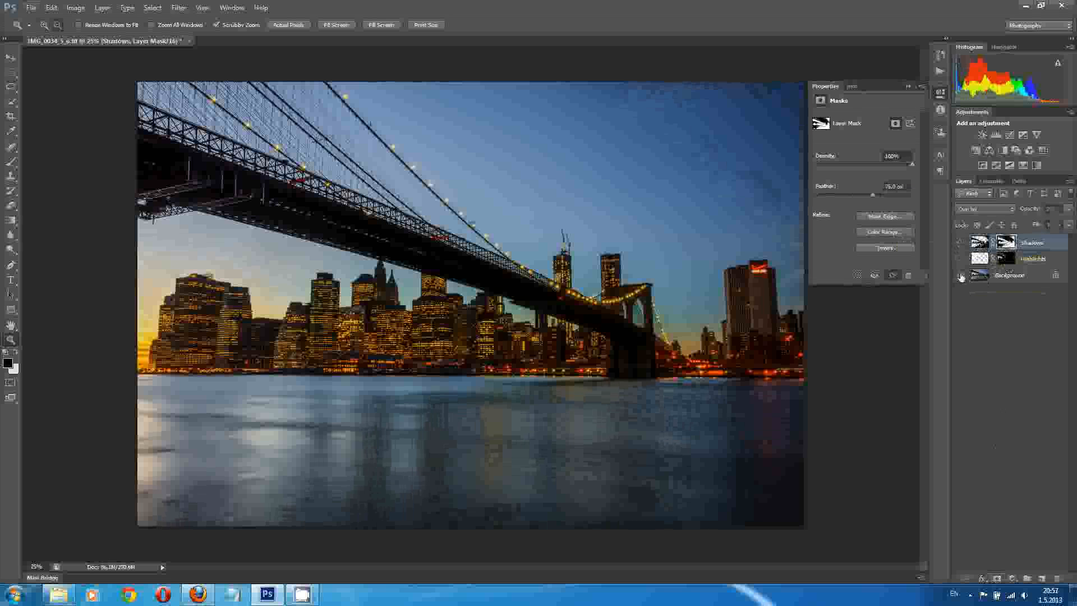
left_click(961, 275, "alt")
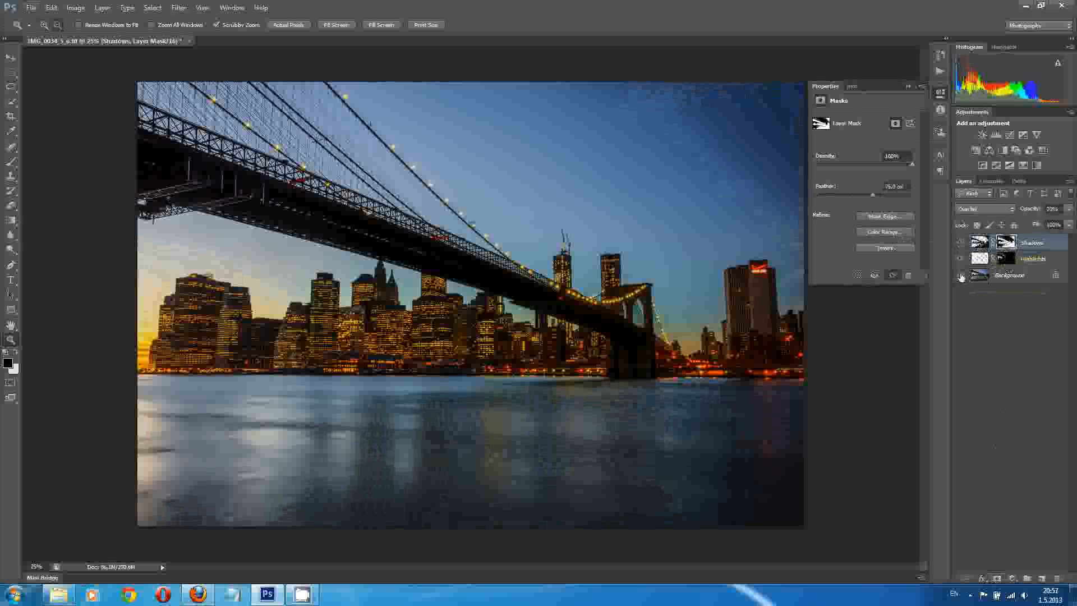
left_click(960, 276, "alt")
left_click(960, 276, "alt")
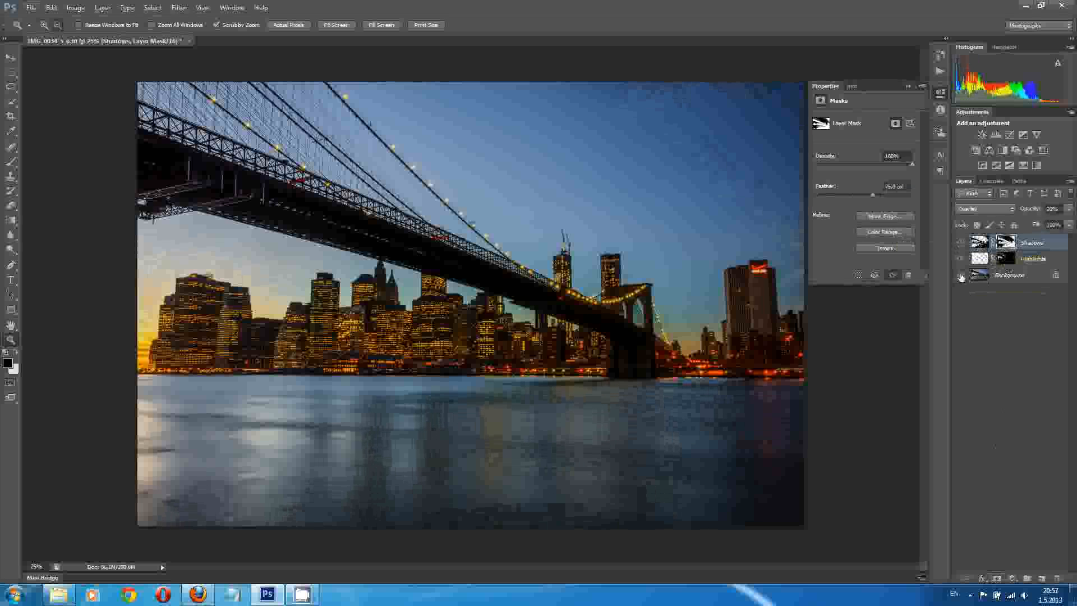
left_click(960, 275, "alt")
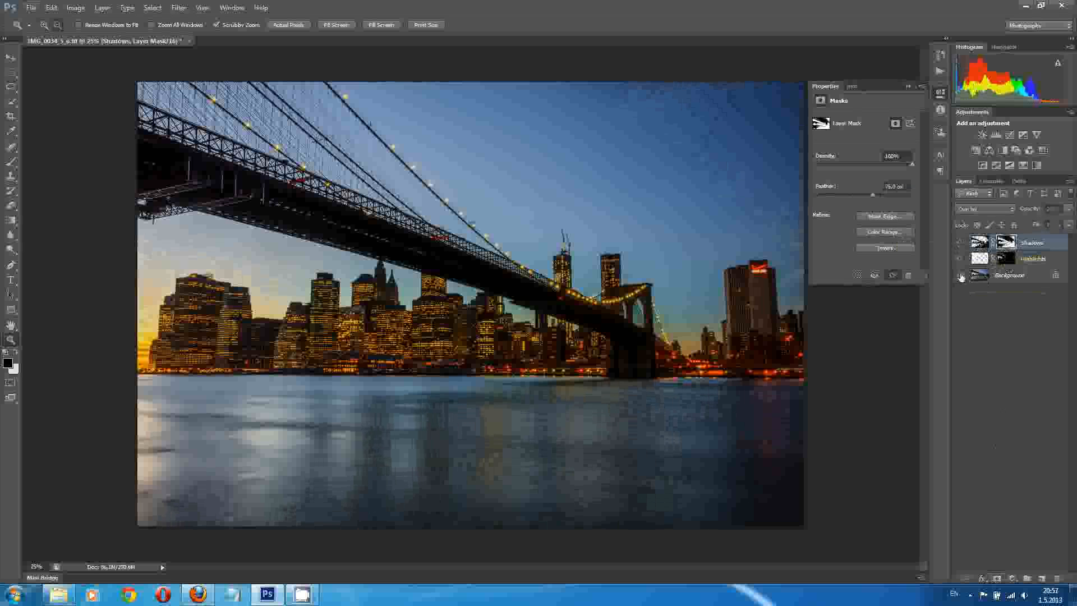
left_click(961, 275, "alt")
left_click(960, 275, "alt")
left_click(960, 275, "alt")
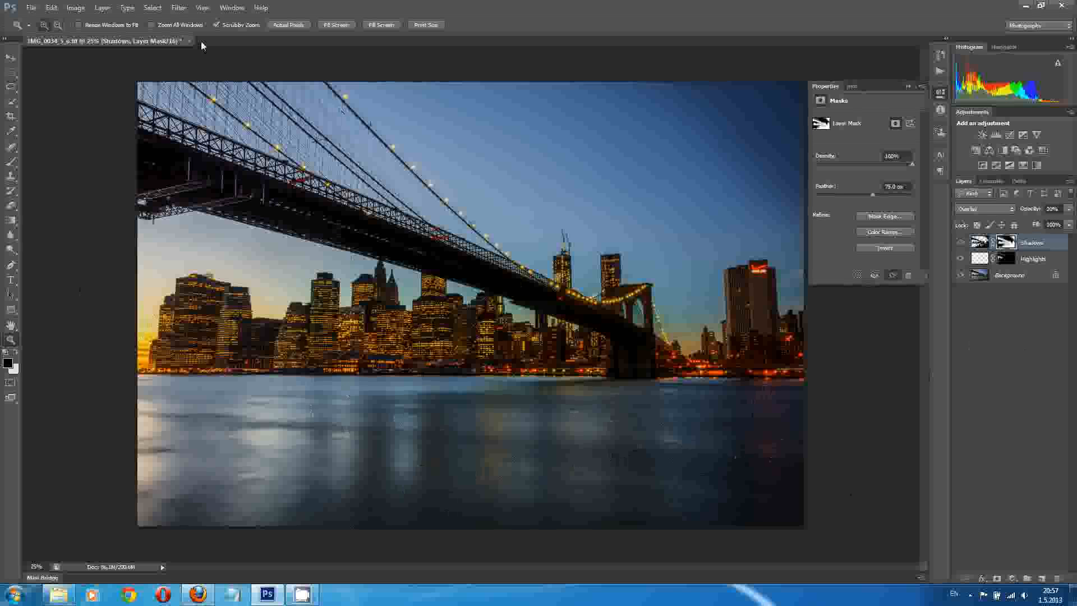
Add a Curves adjustment layer named S-Curve with Luminosity blending mode above the Shadows layer
left_click(102, 7)
mouse_move(139, 97)
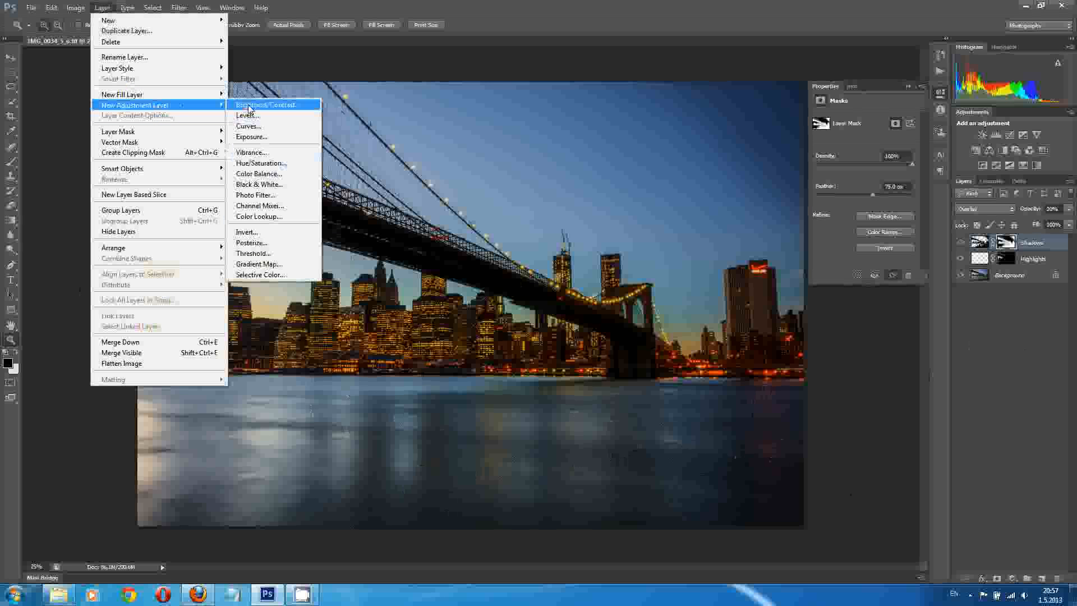
left_click(277, 126)
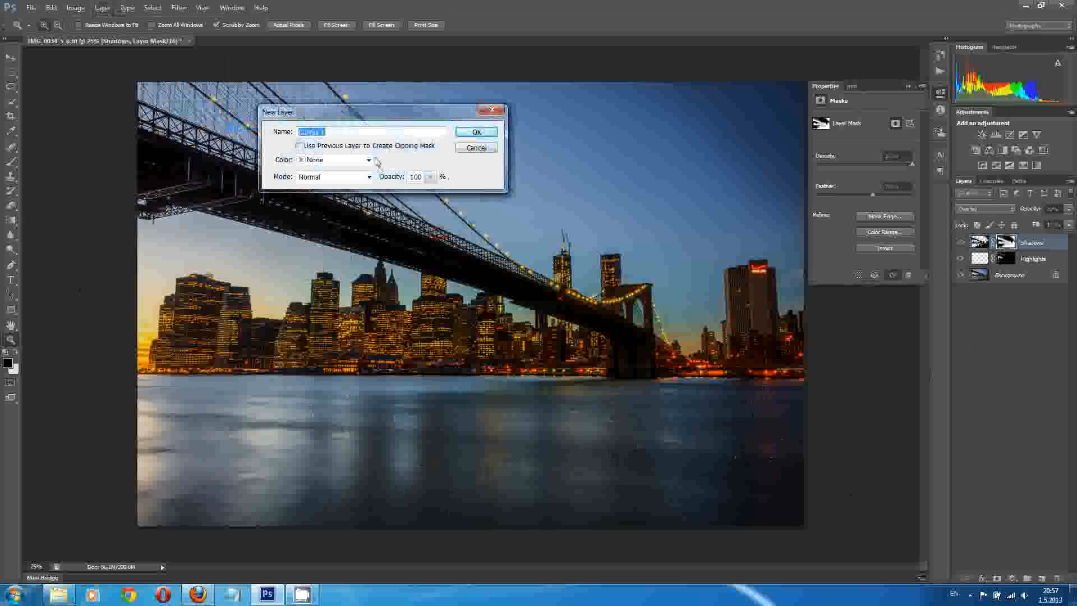
type("S-")
left_click(369, 176)
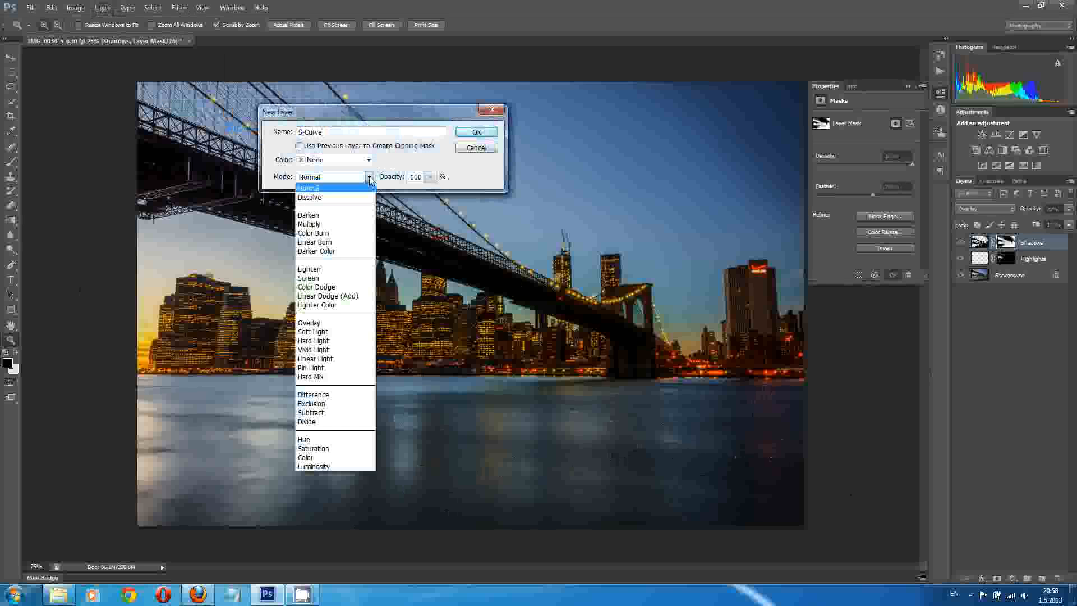
left_click(317, 467)
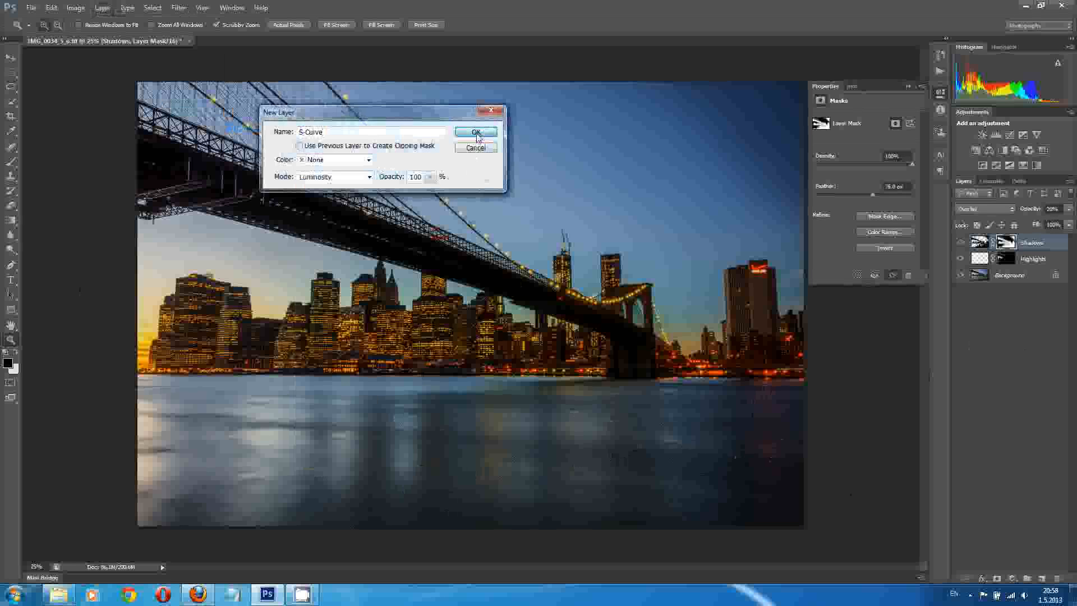
left_click(477, 135)
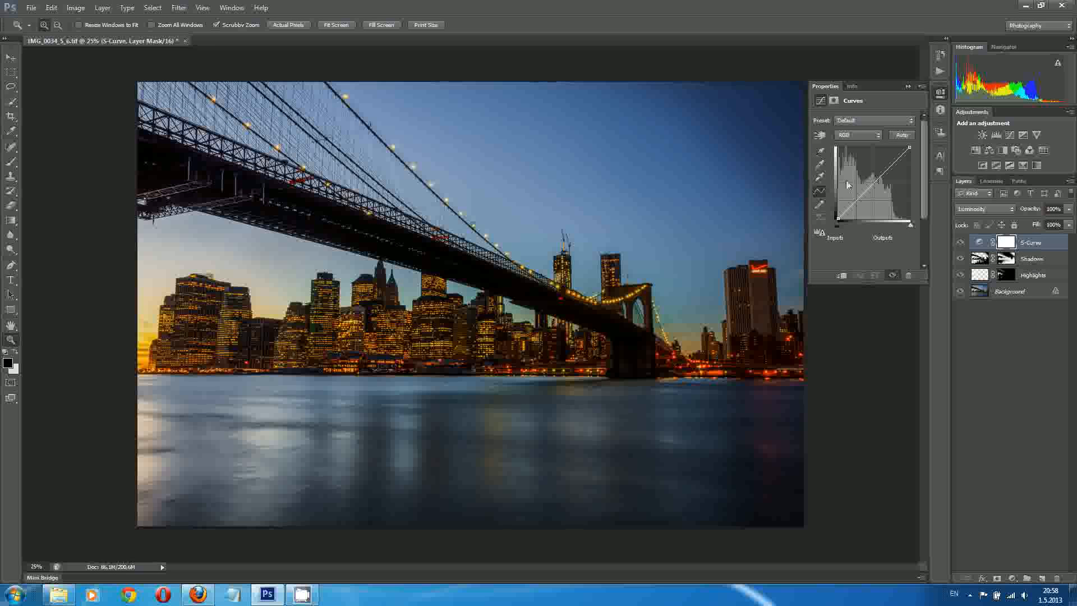
Shape a gentle S-curve with a midpoint anchor, a shadow point near input 70, output 66, and a highlight point at input 187, output 193
left_click(874, 184)
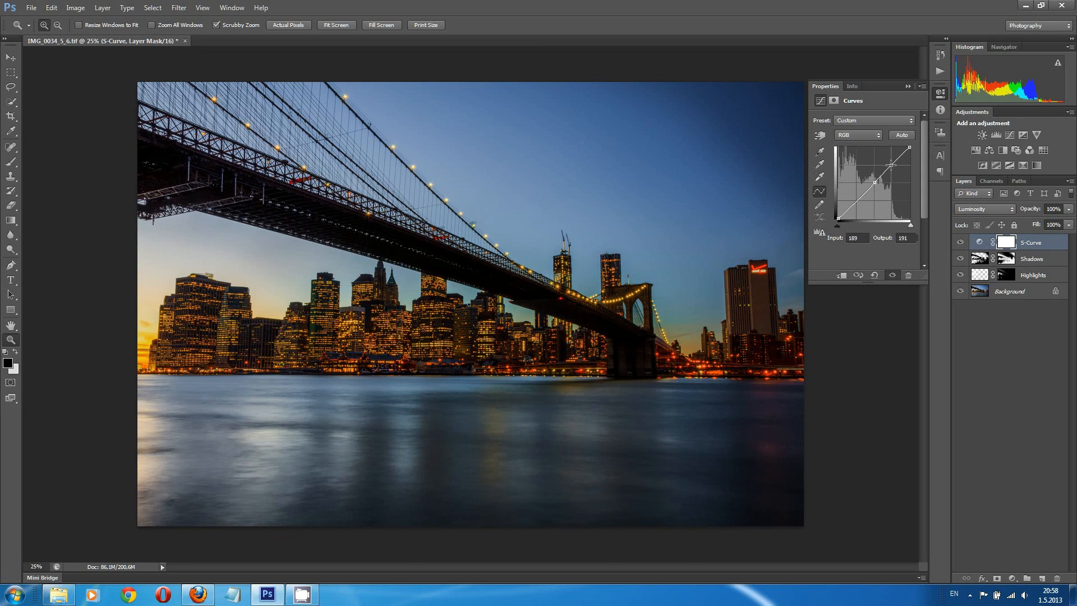
left_click(891, 165)
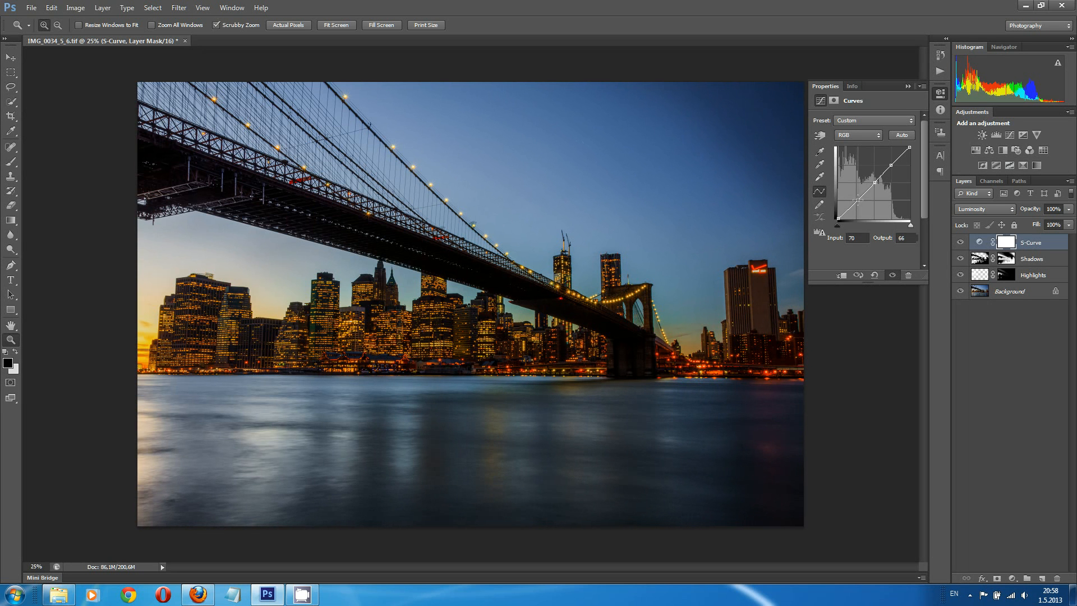
left_click(858, 199)
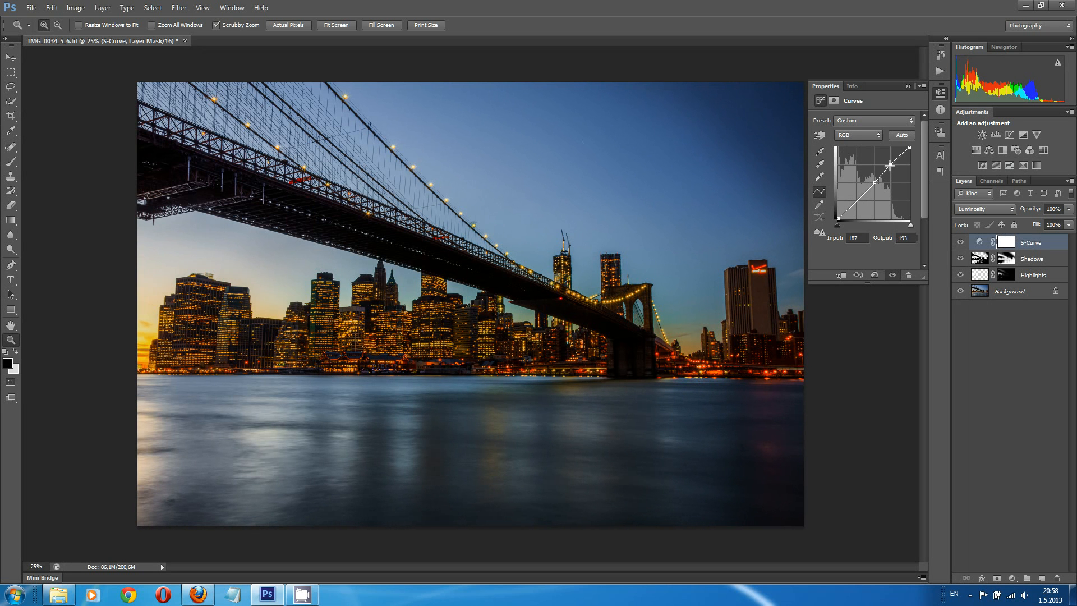
left_click(890, 165)
Compare the image with and without the S-Curve layer, and the Background alone against the full edit, by toggling layer visibility
left_click(899, 276)
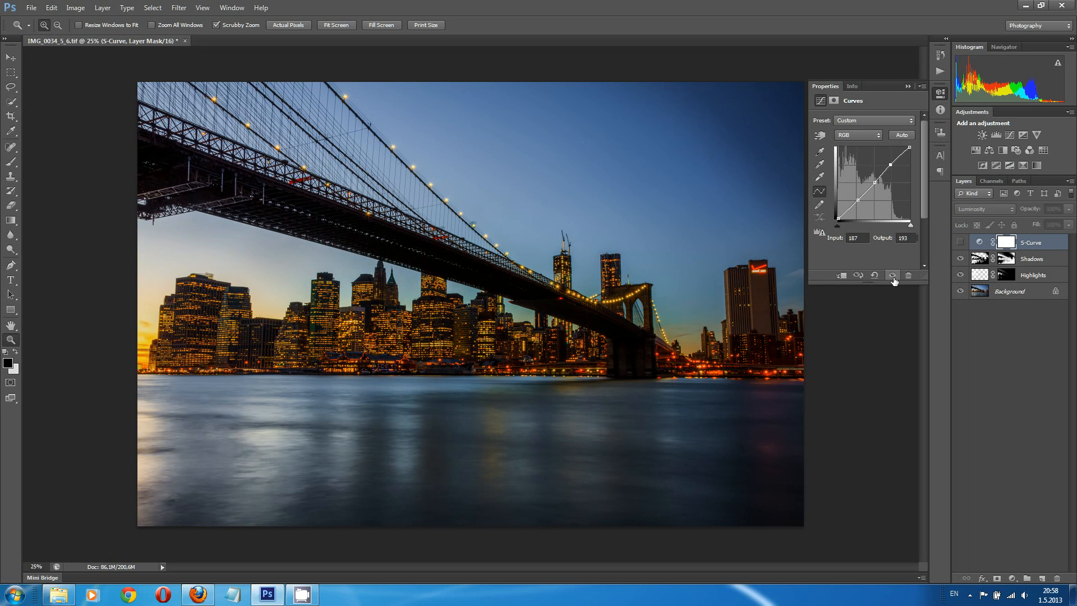
left_click(895, 276)
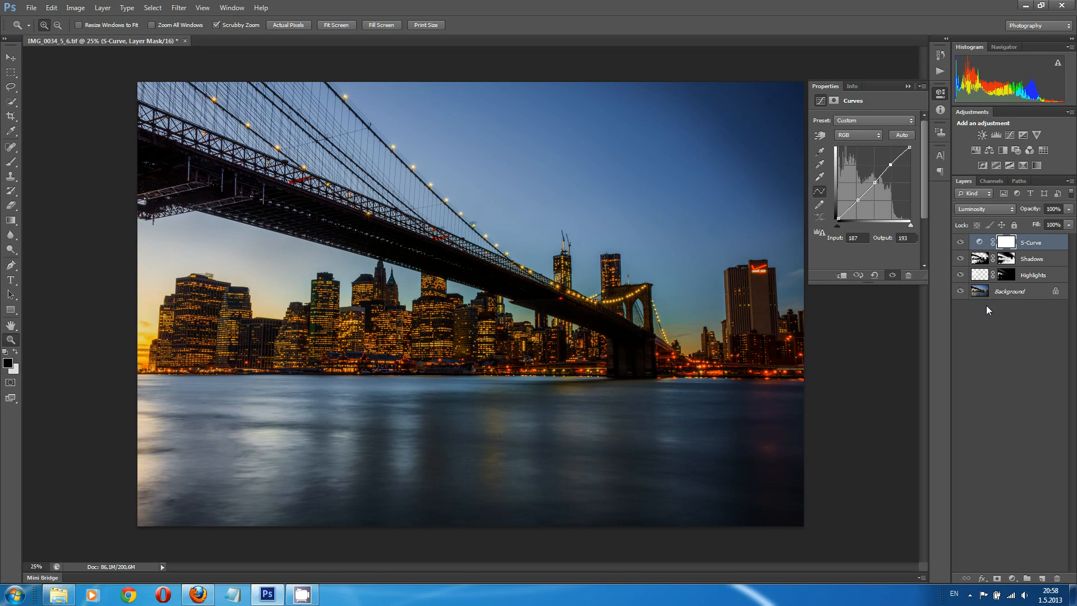
left_click(961, 291, "alt")
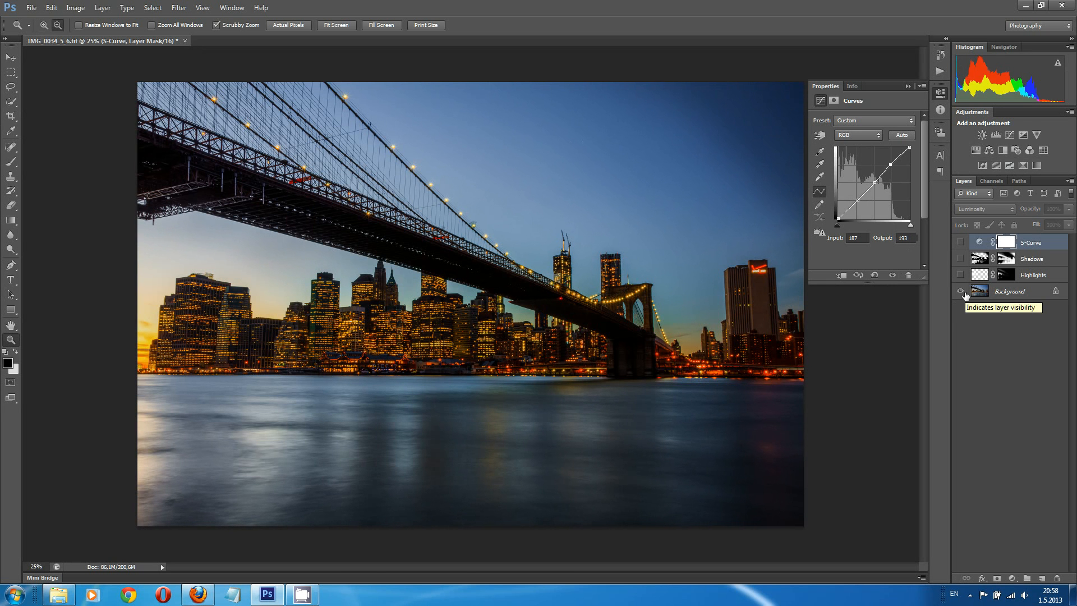
left_click(961, 291, "alt")
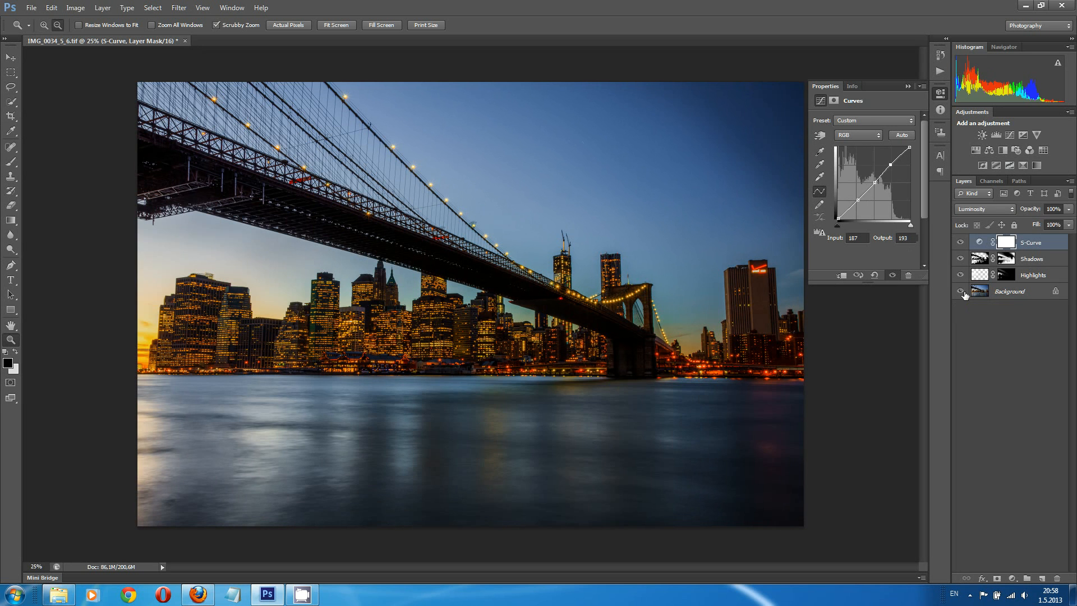
left_click(961, 291, "alt")
left_click(961, 291, "alt")
left_click(961, 291, "alt")
left_click(961, 291, "alt")
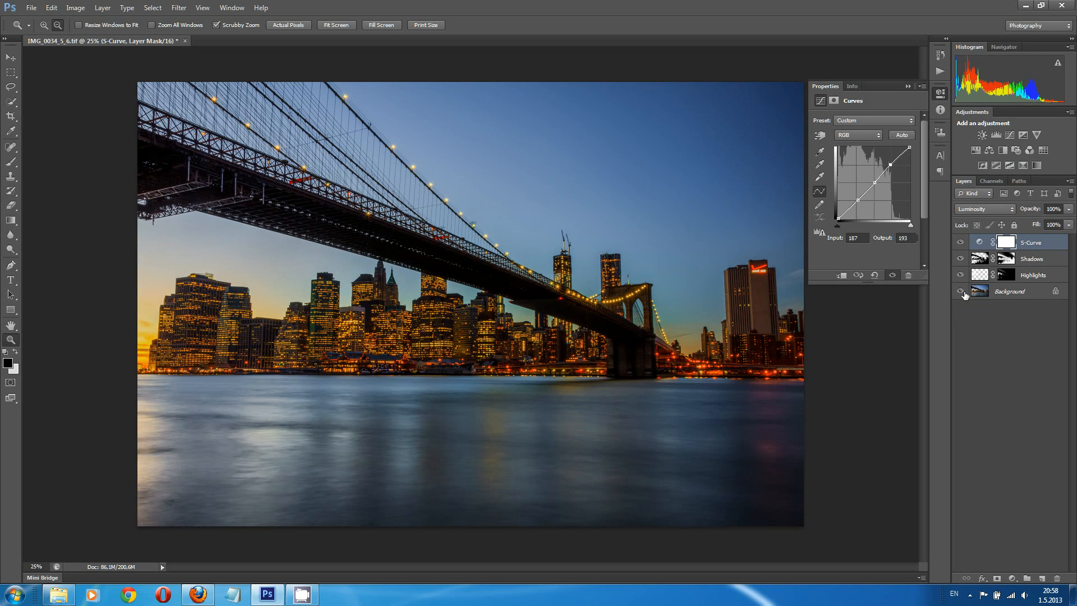